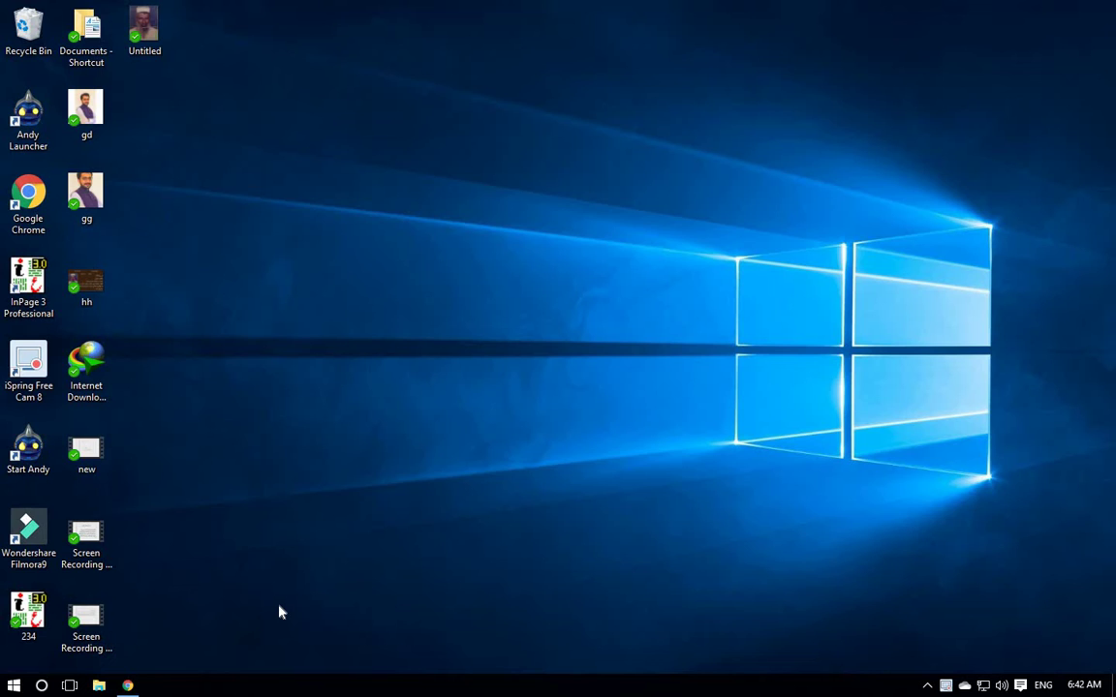
# Find and launch Excel 2016, and maximize its window
pyautogui.click(42, 685)
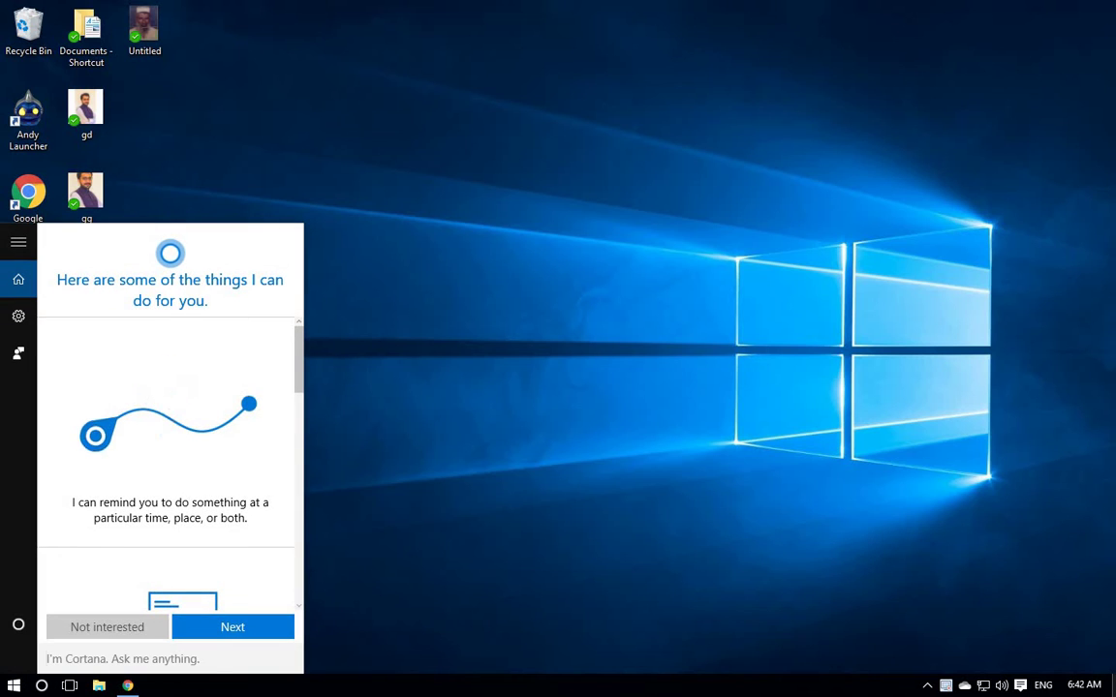
pyautogui.write('excel')
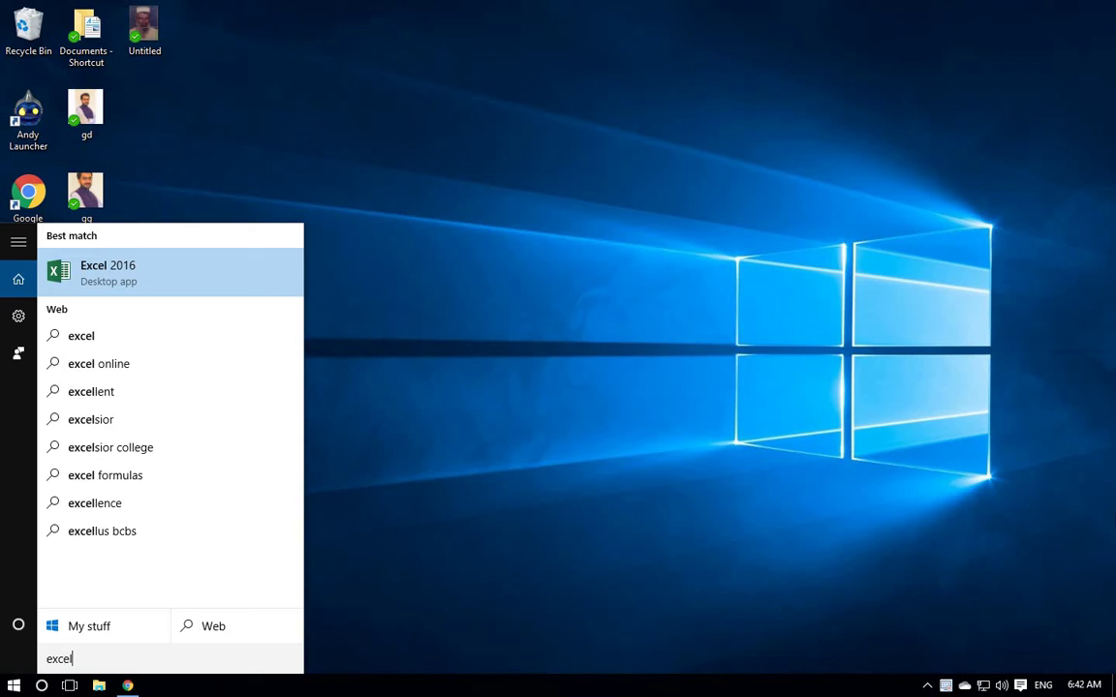
pyautogui.press('Return')
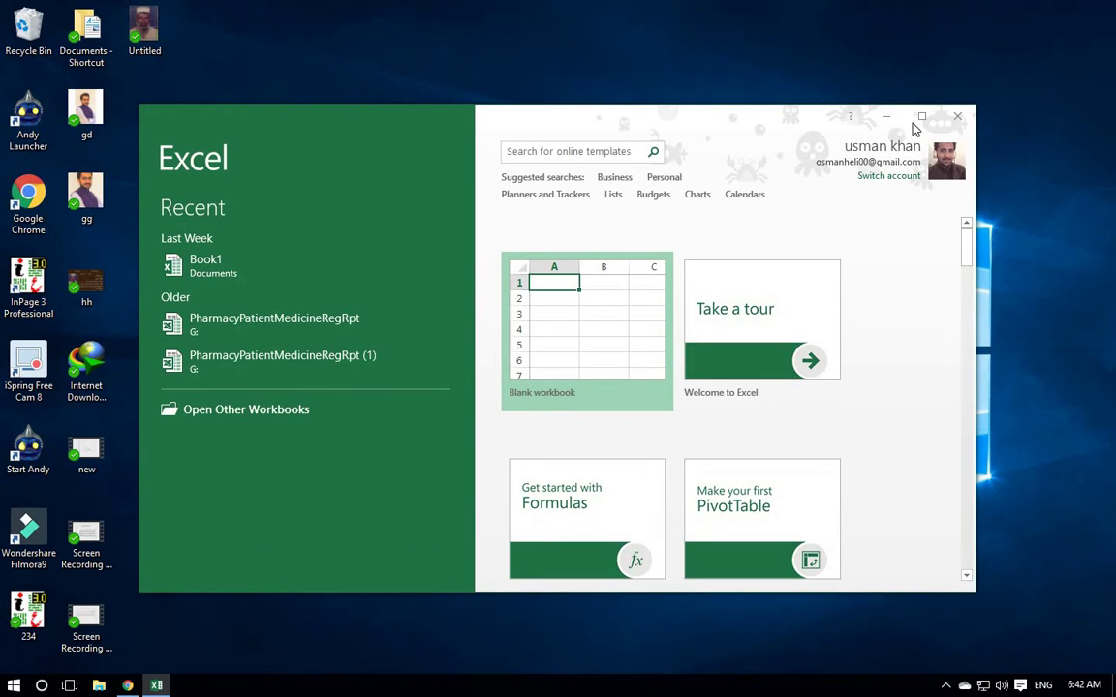
pyautogui.click(922, 118)
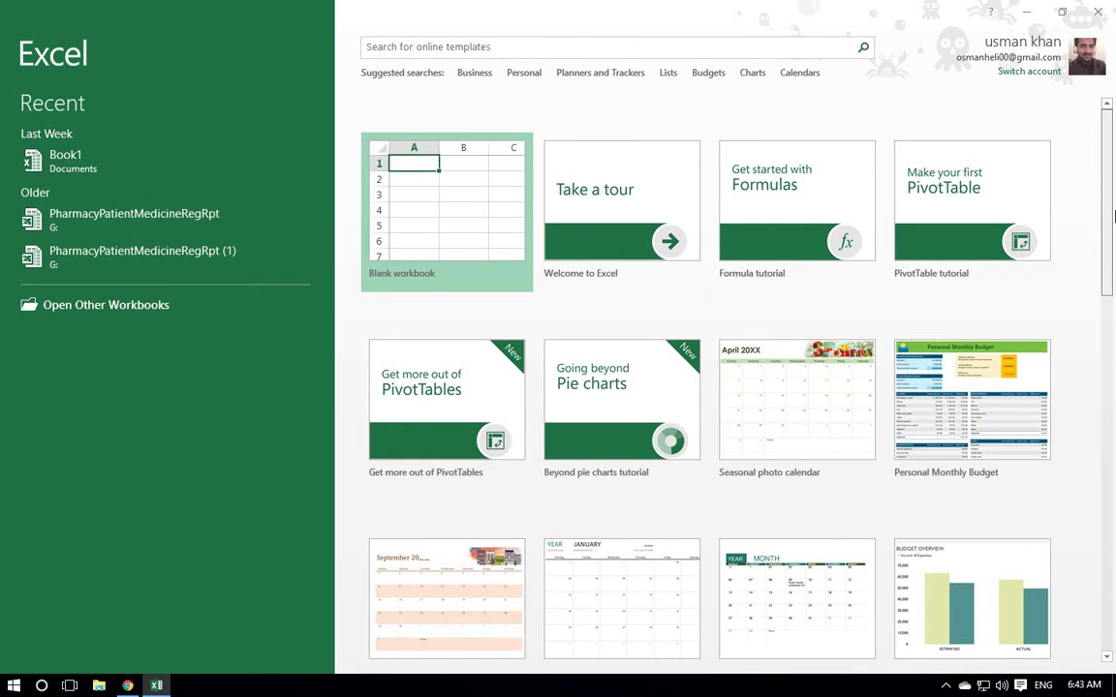
# Look through the available templates and create a new blank workbook
pyautogui.scroll(-3, 1113, 318)
pyautogui.moveTo(1113, 318); pyautogui.dragTo(1113, 146)
pyautogui.click(516, 46)
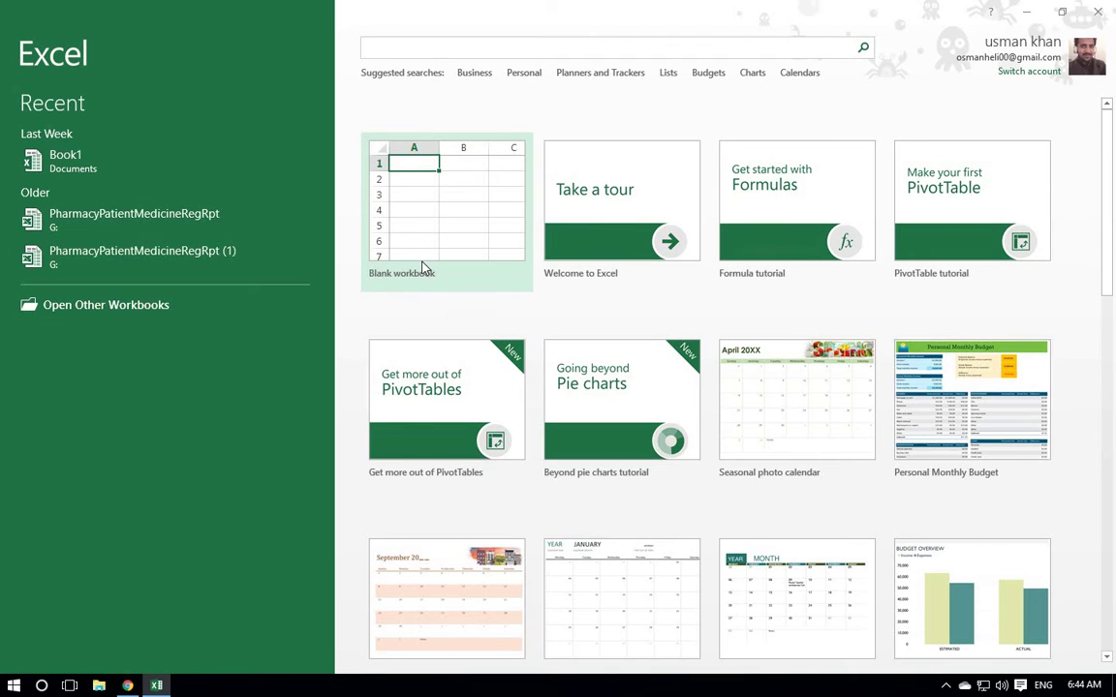
pyautogui.click(440, 192)
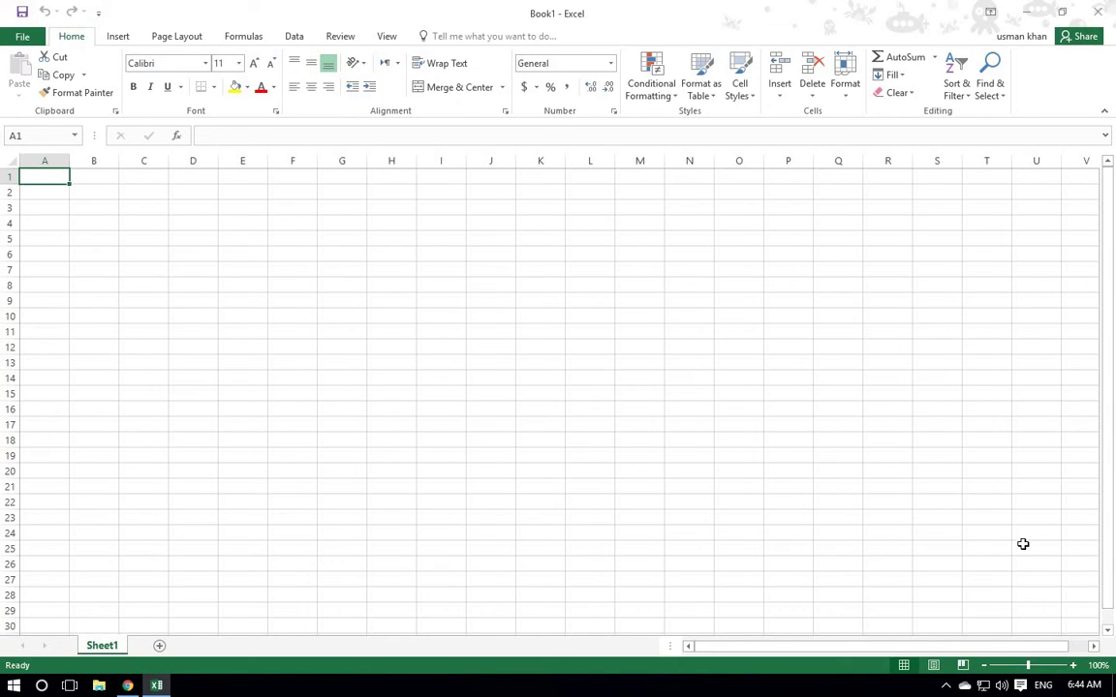
# Select the whole of column A and the whole of row 1 alternately, finishing with column A selected from cell A1
pyautogui.click(43, 160)
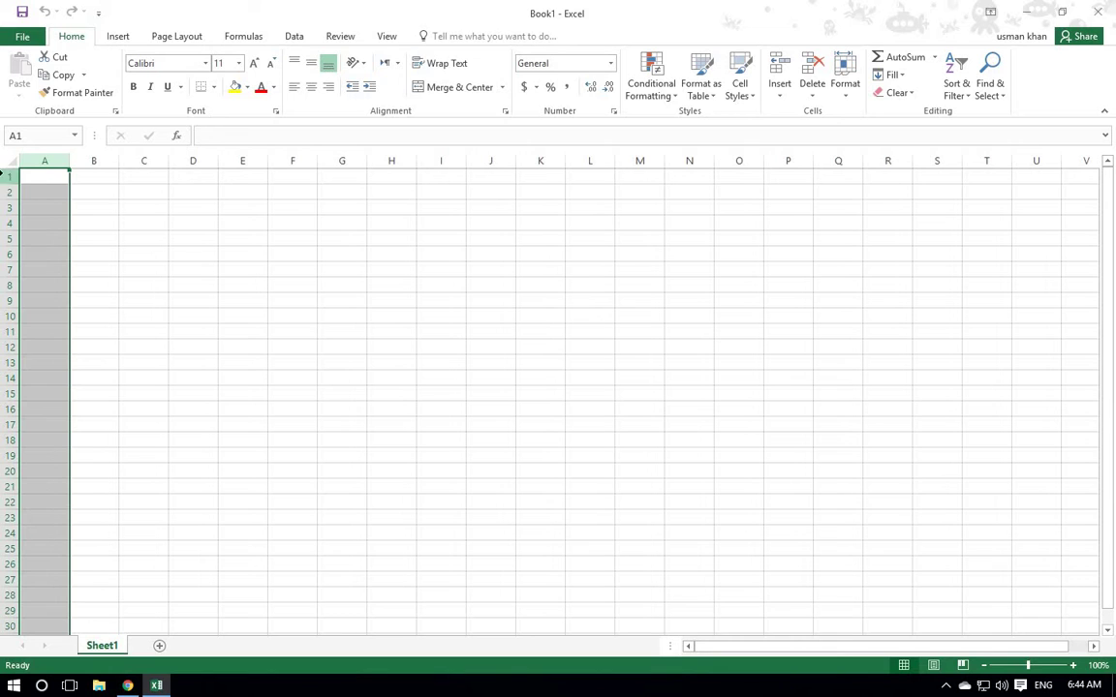
pyautogui.click(8, 175)
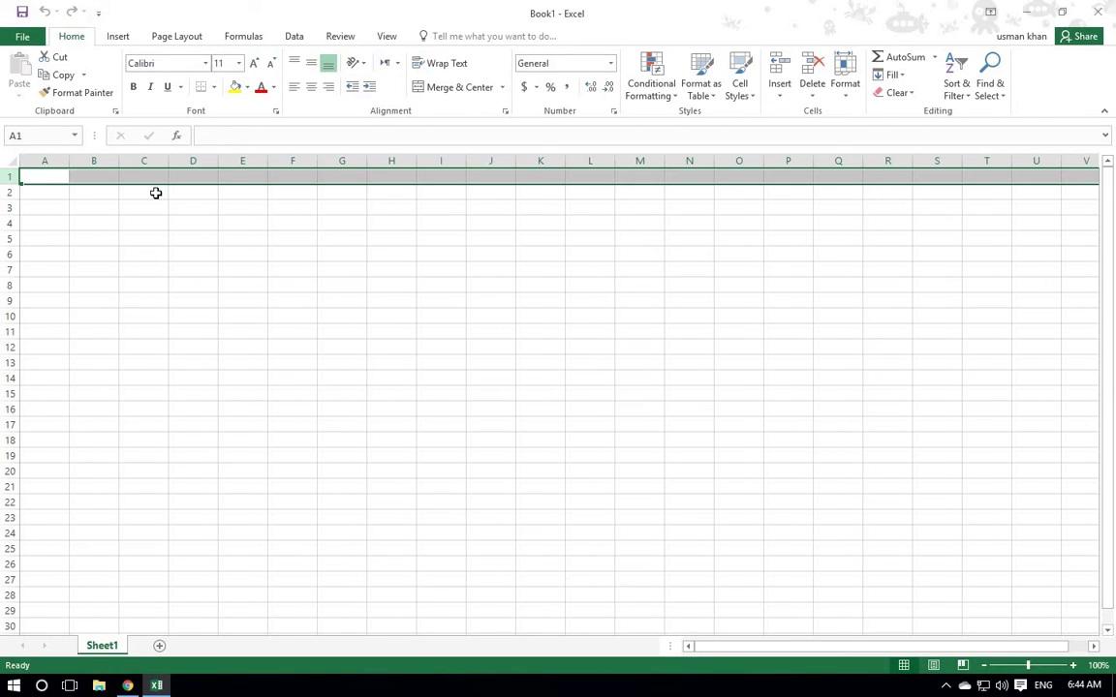
pyautogui.click(42, 159)
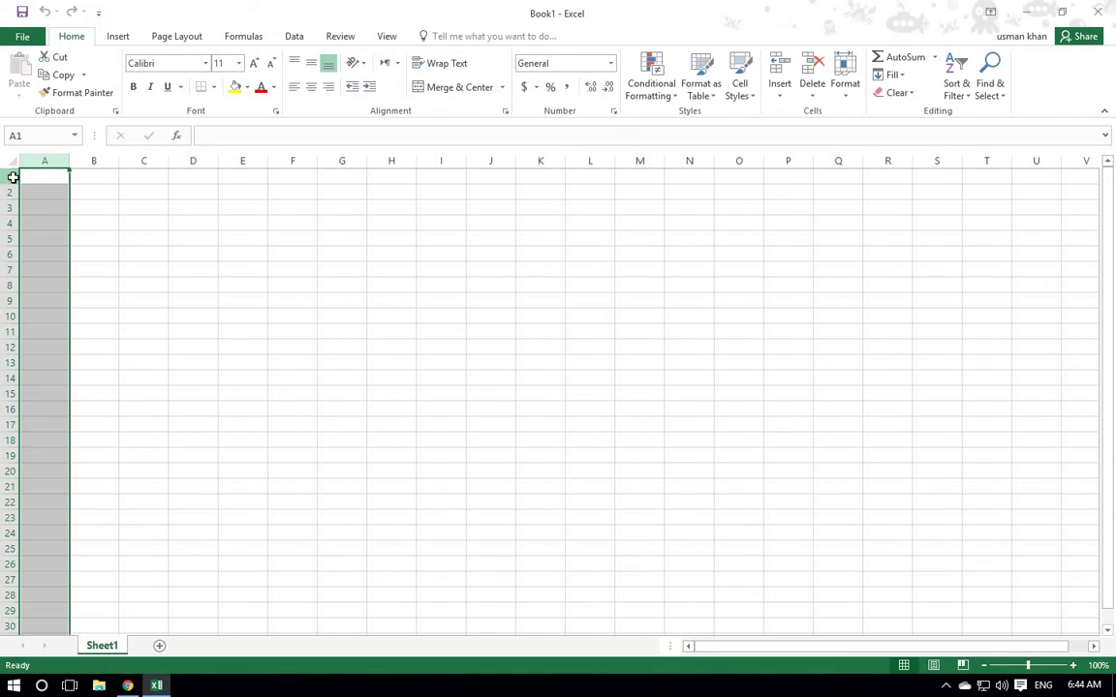
pyautogui.click(12, 177)
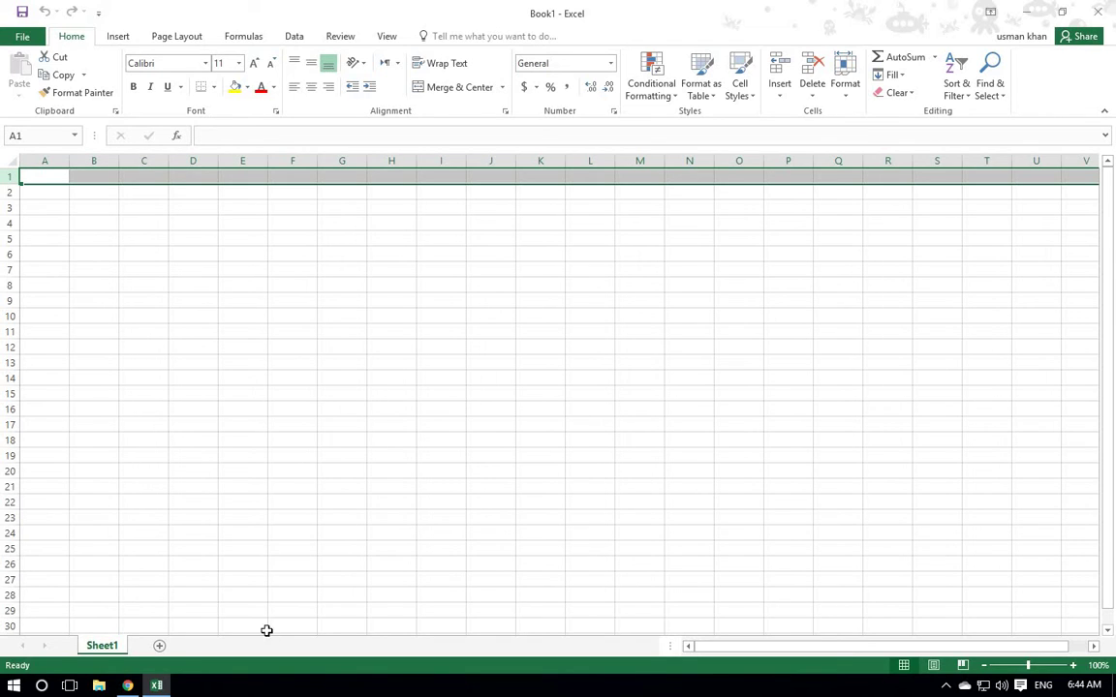
pyautogui.click(32, 174)
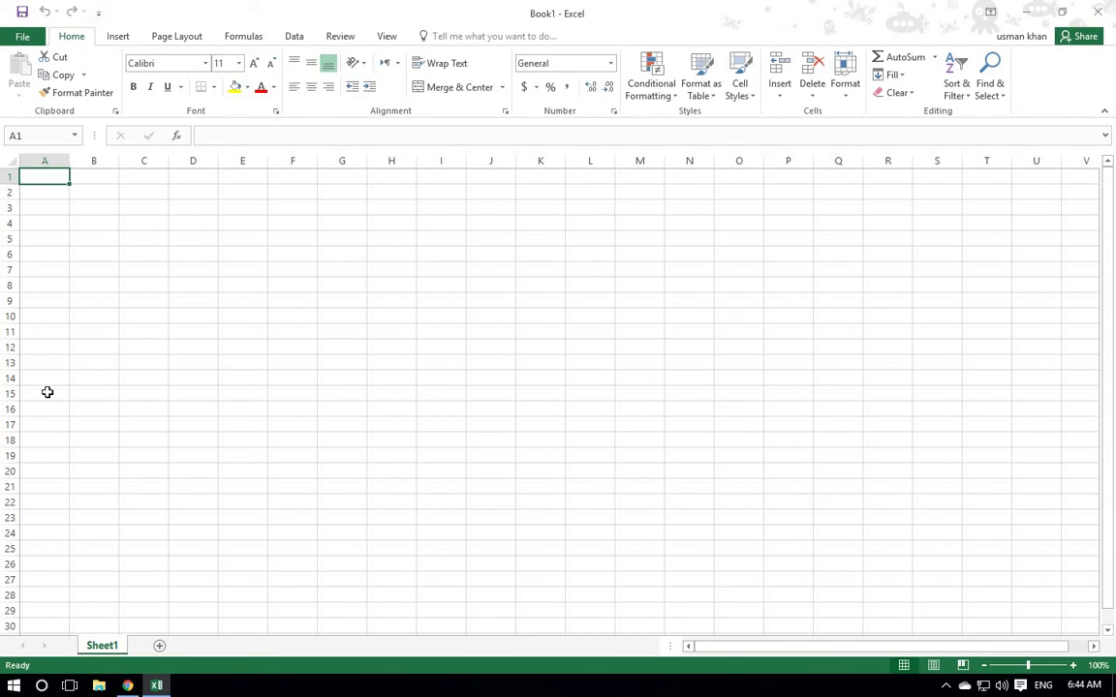
pyautogui.hotkey('ctrl', 'space')
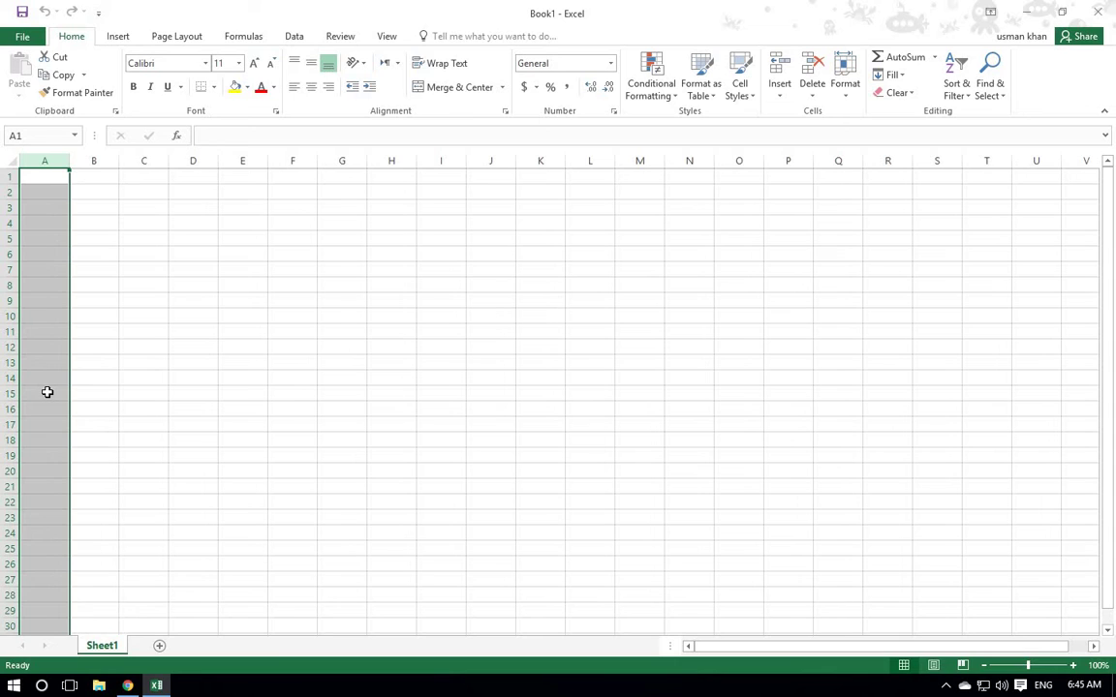
# Select the individual cells D11, B3, A3 and A1 one after another
pyautogui.click(182, 329)
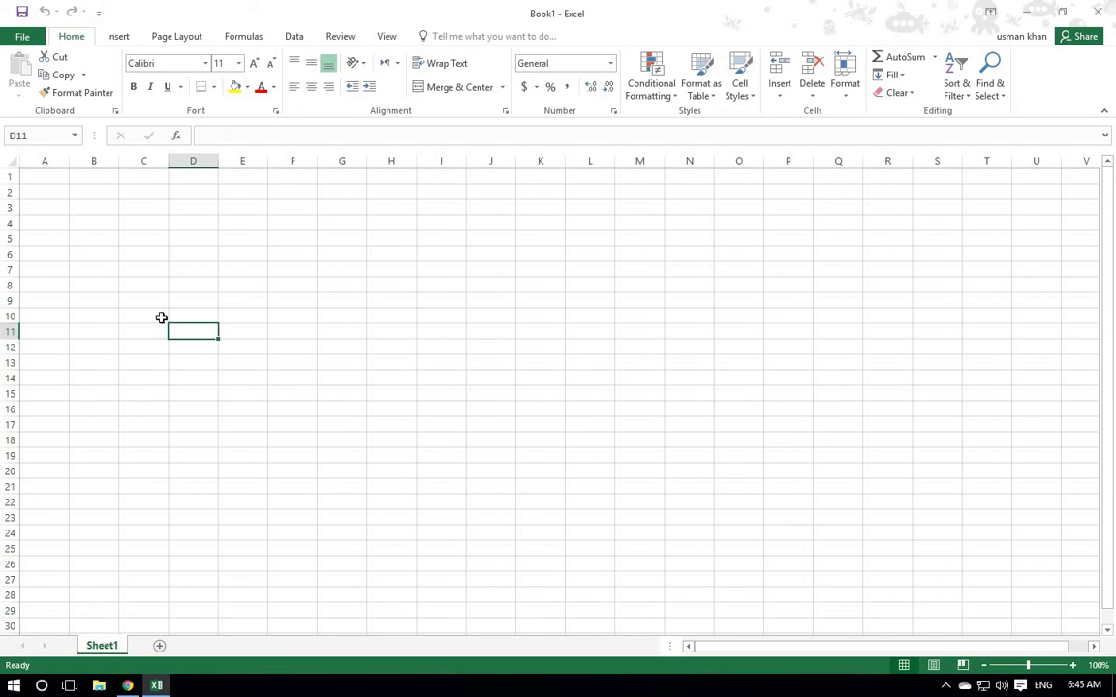
pyautogui.click(86, 209)
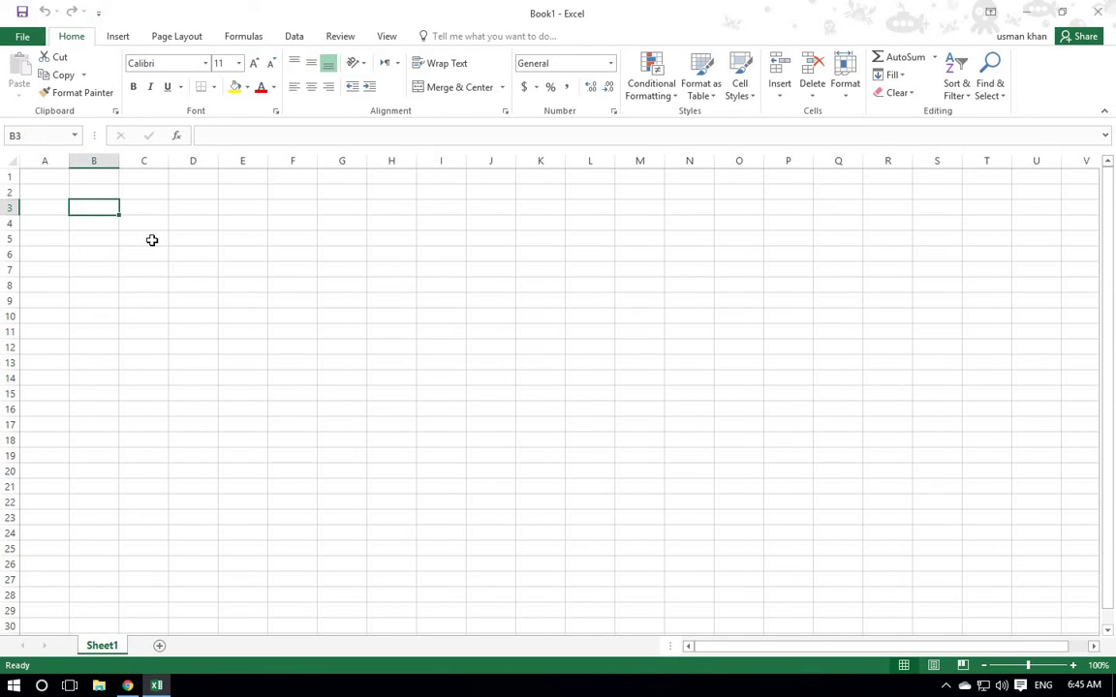
pyautogui.click(45, 209)
pyautogui.click(60, 177)
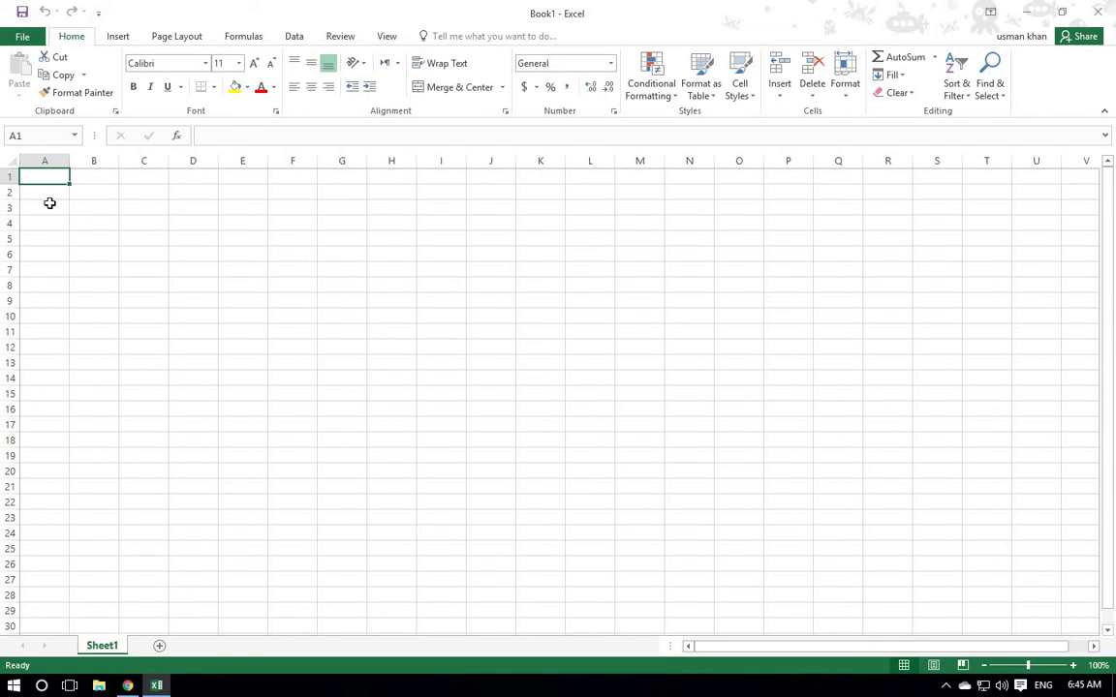
# Extend the selection from E9 to the sheet's last row, and select the block D1048558:E1048569 there
pyautogui.click(244, 306)
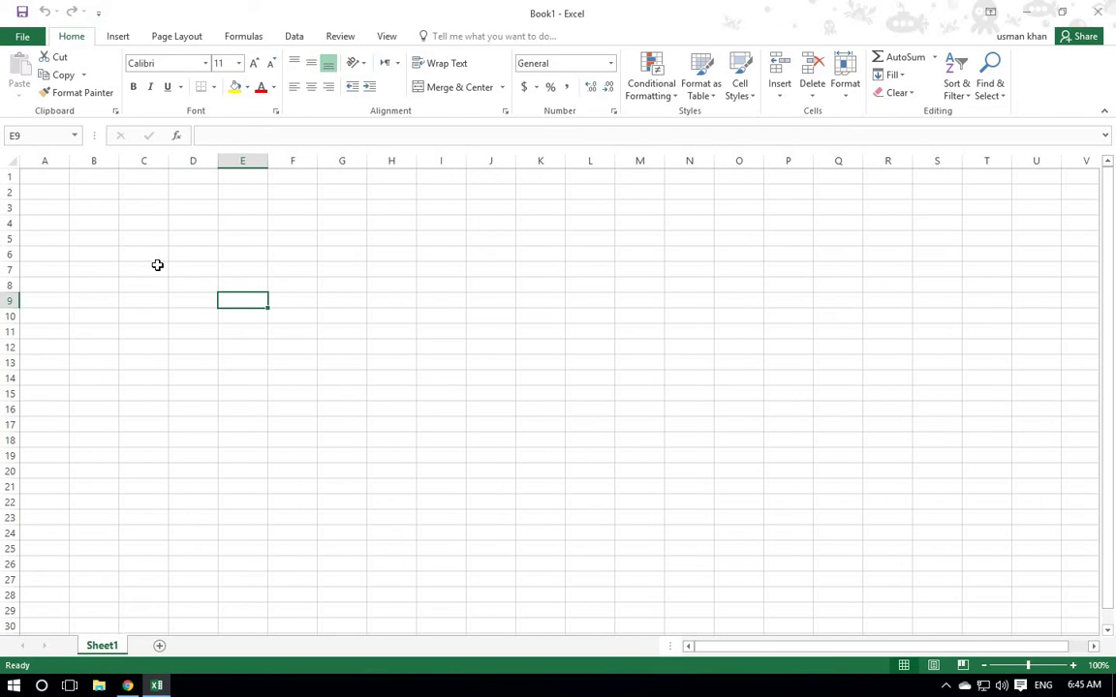
pyautogui.hotkey('shift', 'Down')
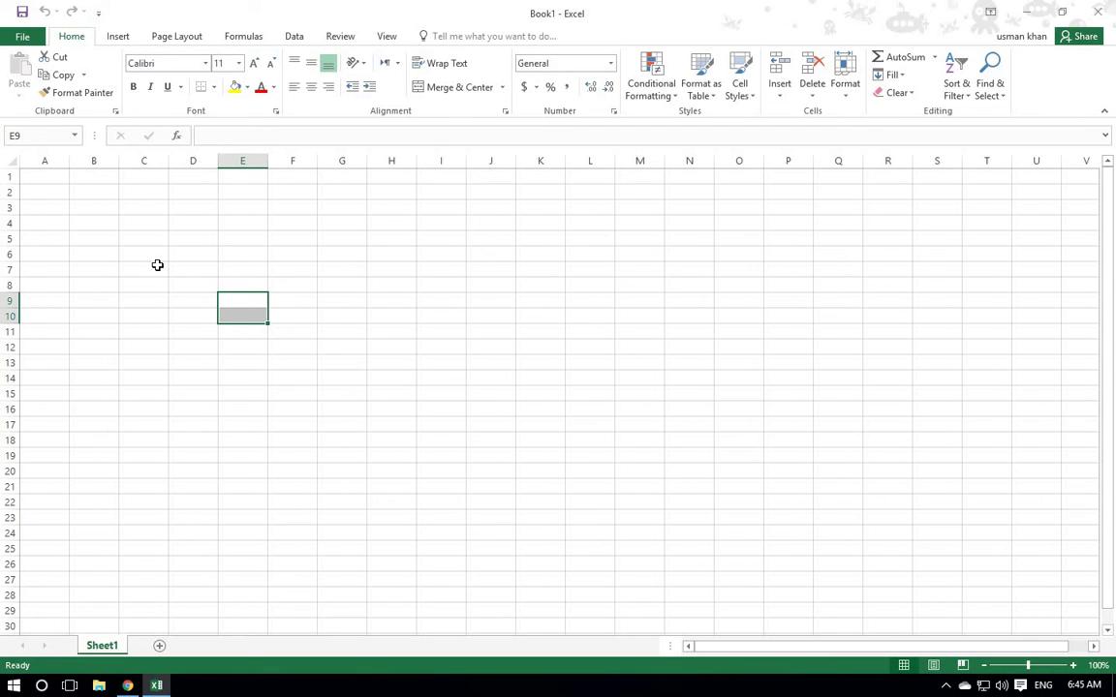
pyautogui.hotkey('ctrl', 'shift', 'Down')
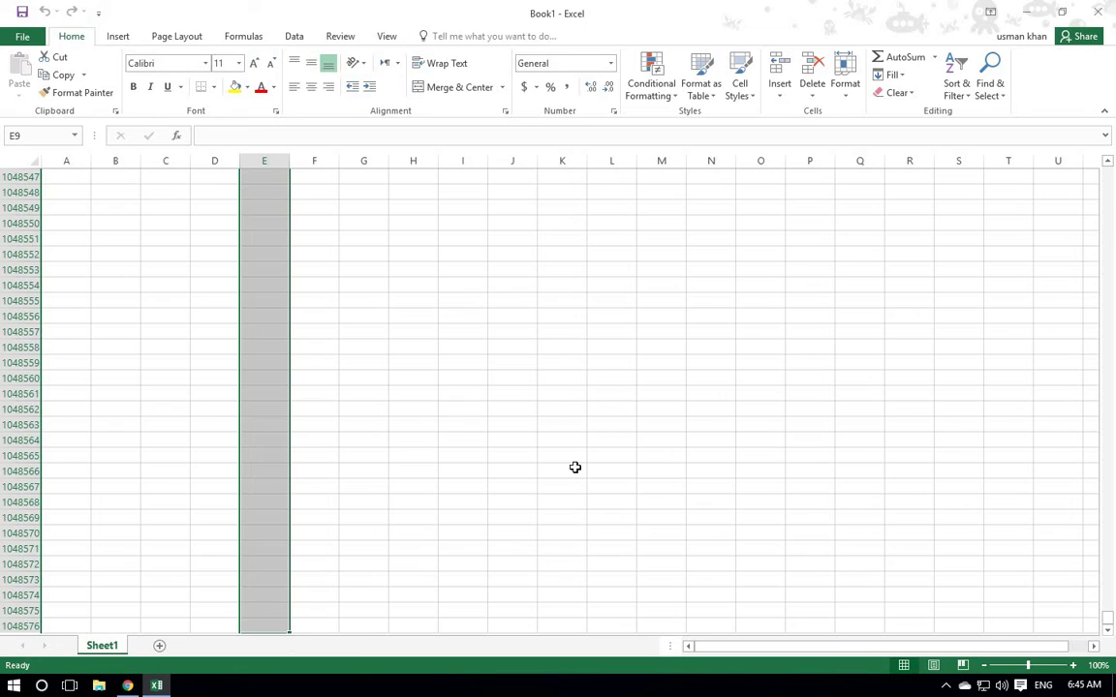
pyautogui.moveTo(569, 471); pyautogui.dragTo(566, 455)
pyautogui.moveTo(192, 516); pyautogui.dragTo(264, 347)
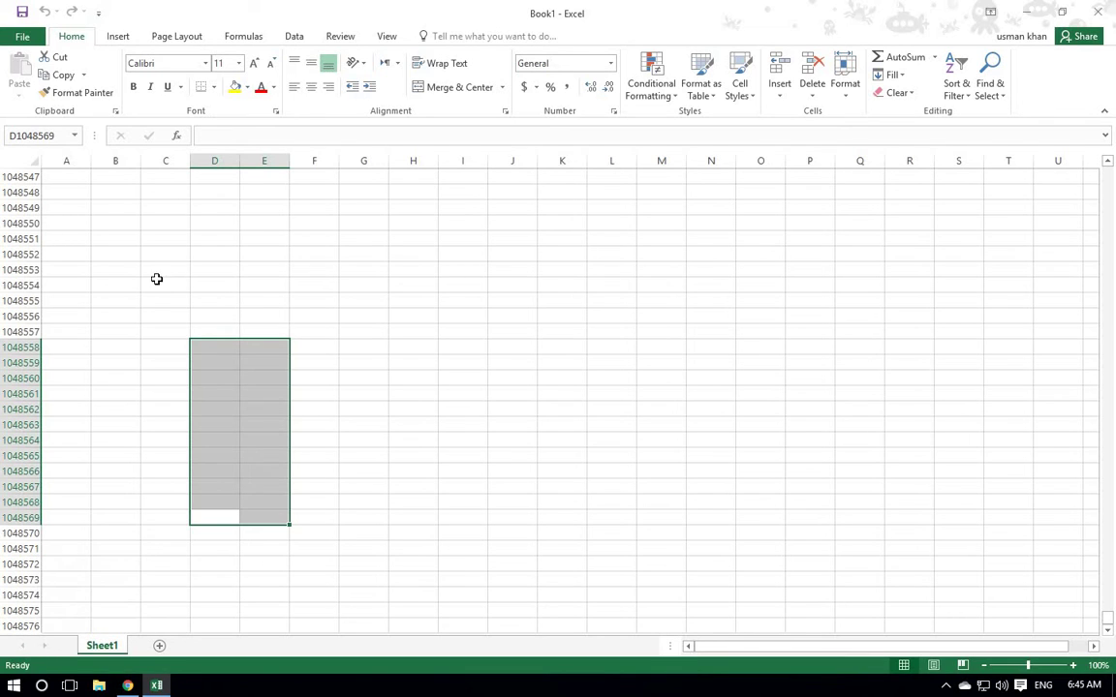
pyautogui.click(134, 316)
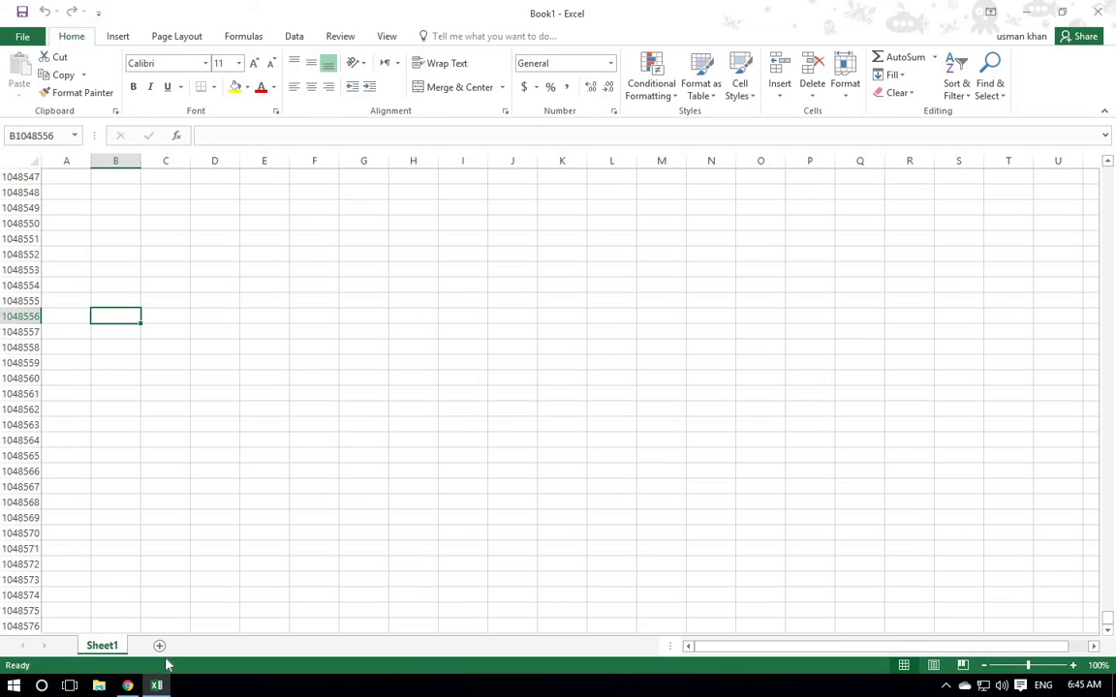
# Extend the selection from F1048558 up to row 1 and across to the last and first columns, ending on cell Q9
pyautogui.click(303, 345)
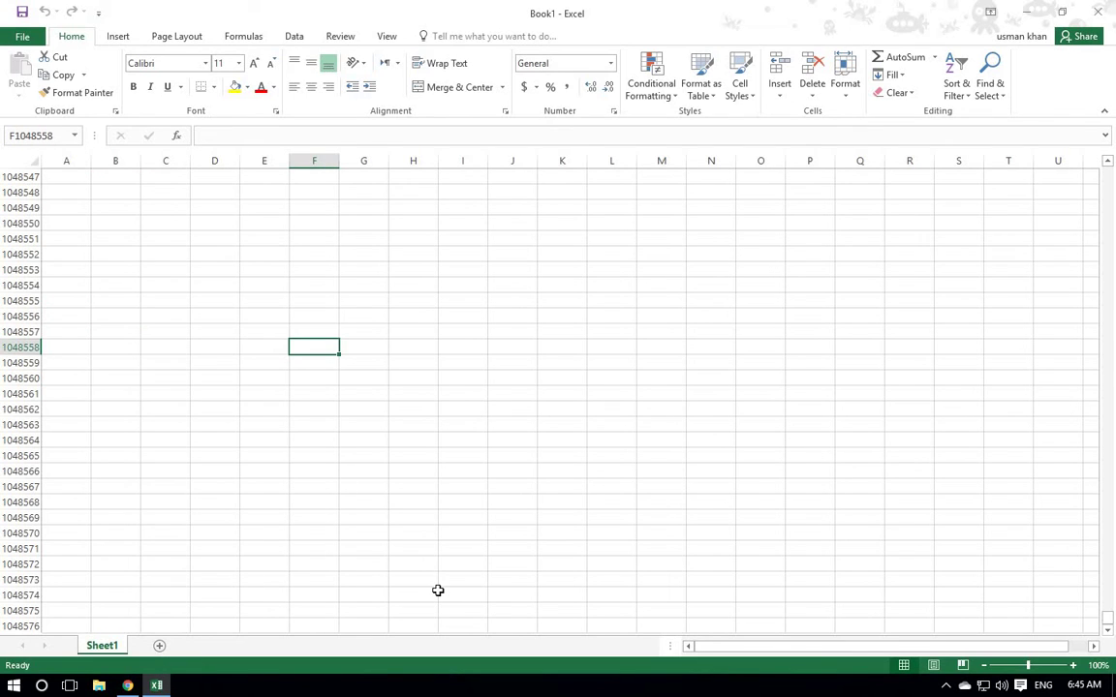
pyautogui.hotkey('ctrl', 'shift', 'Up')
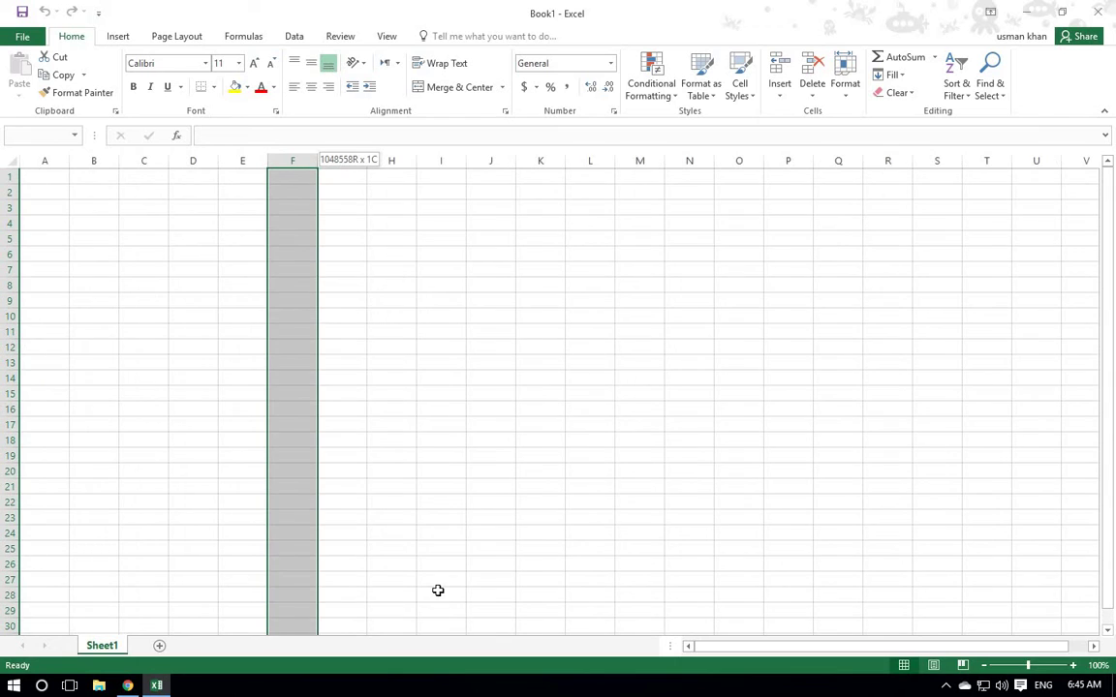
pyautogui.hotkey('ctrl', 'shift', 'Right')
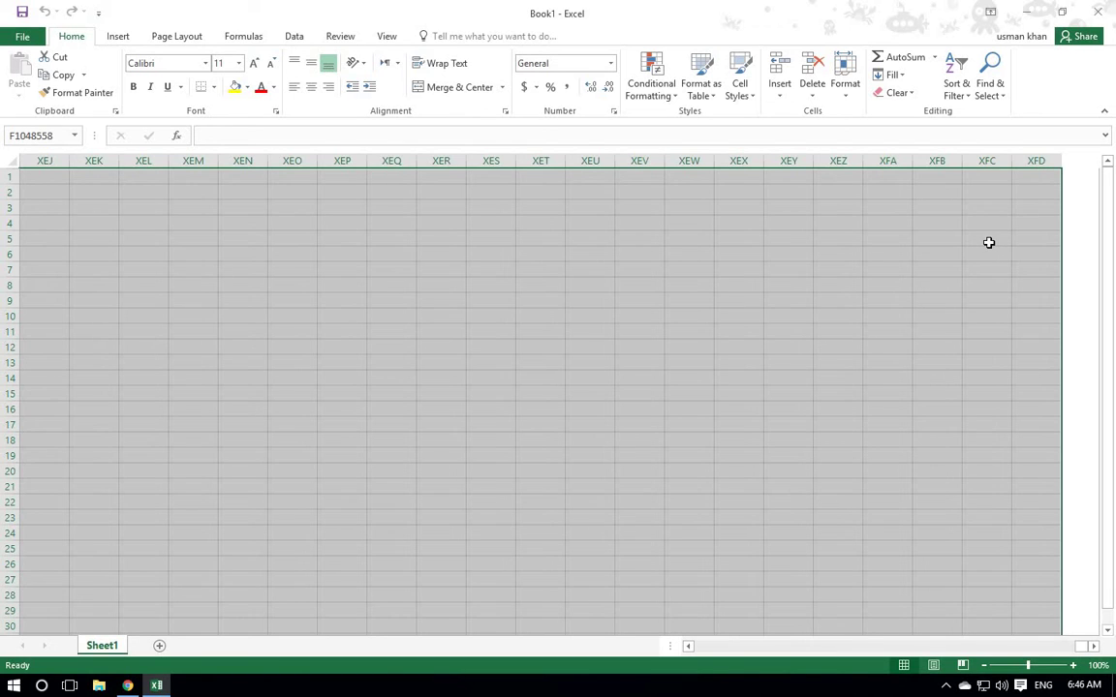
pyautogui.hotkey('ctrl', 'shift', 'Left')
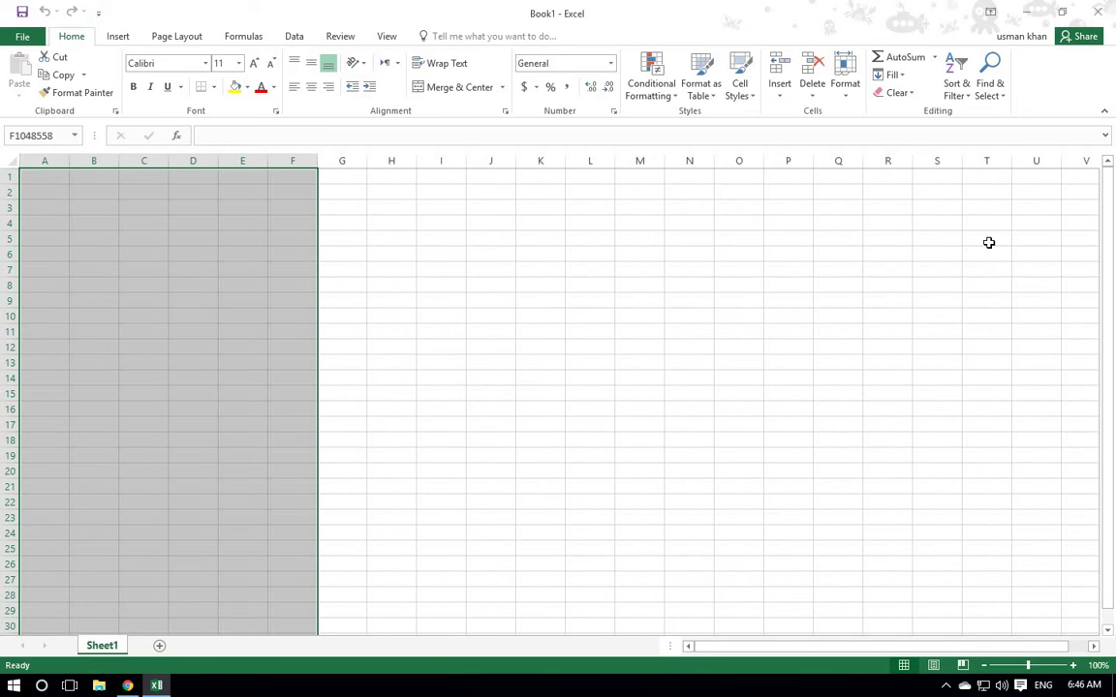
pyautogui.click(817, 301)
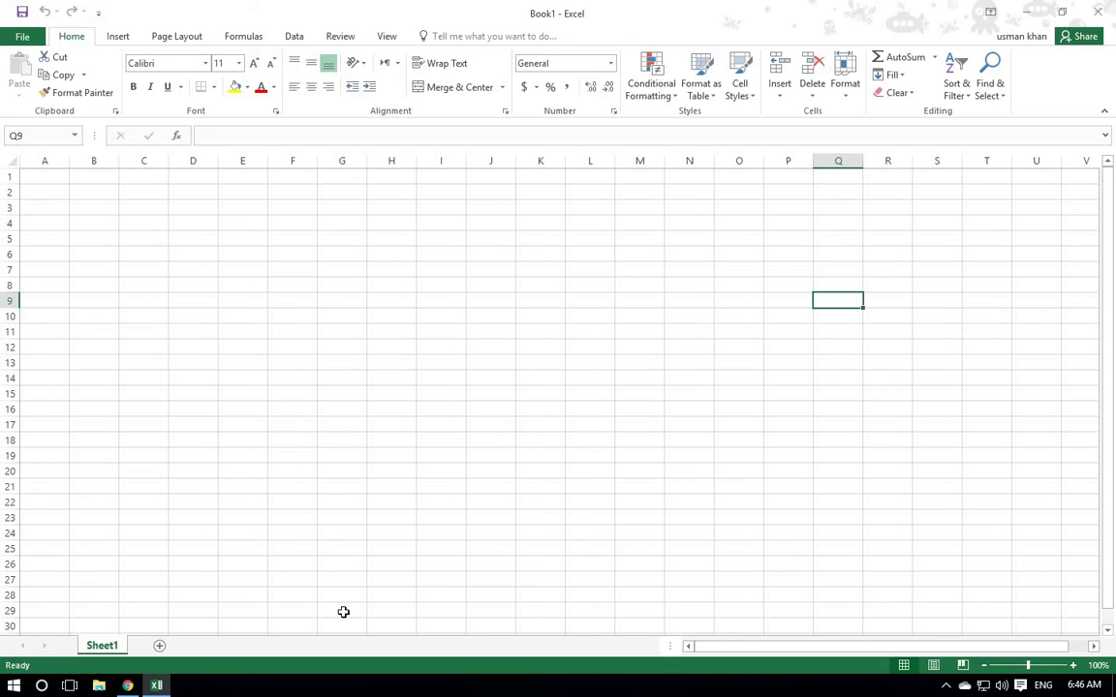
# Add four new worksheets, Sheet2 to Sheet5, to the workbook
pyautogui.click(160, 646)
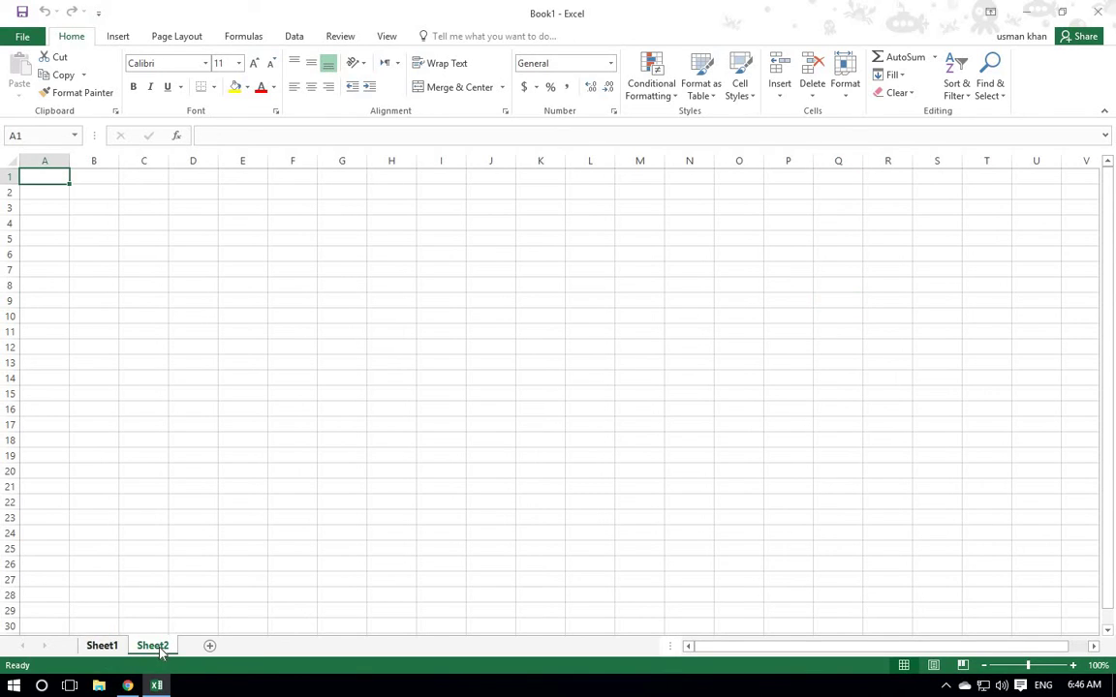
pyautogui.click(210, 647)
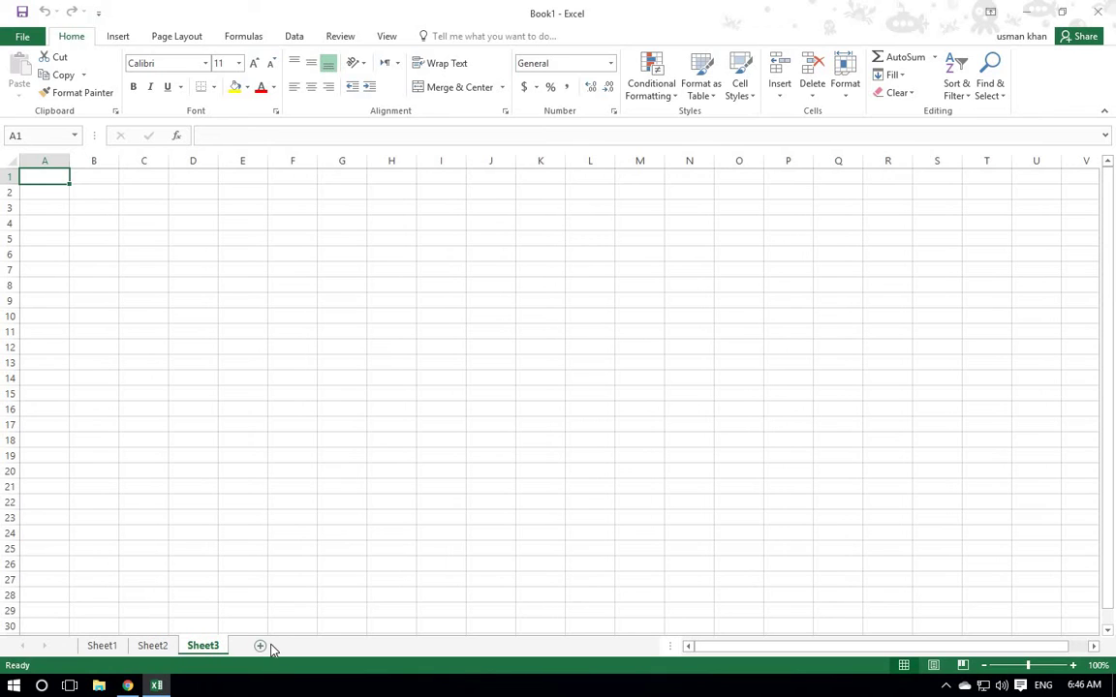
pyautogui.click(260, 646)
pyautogui.click(310, 646)
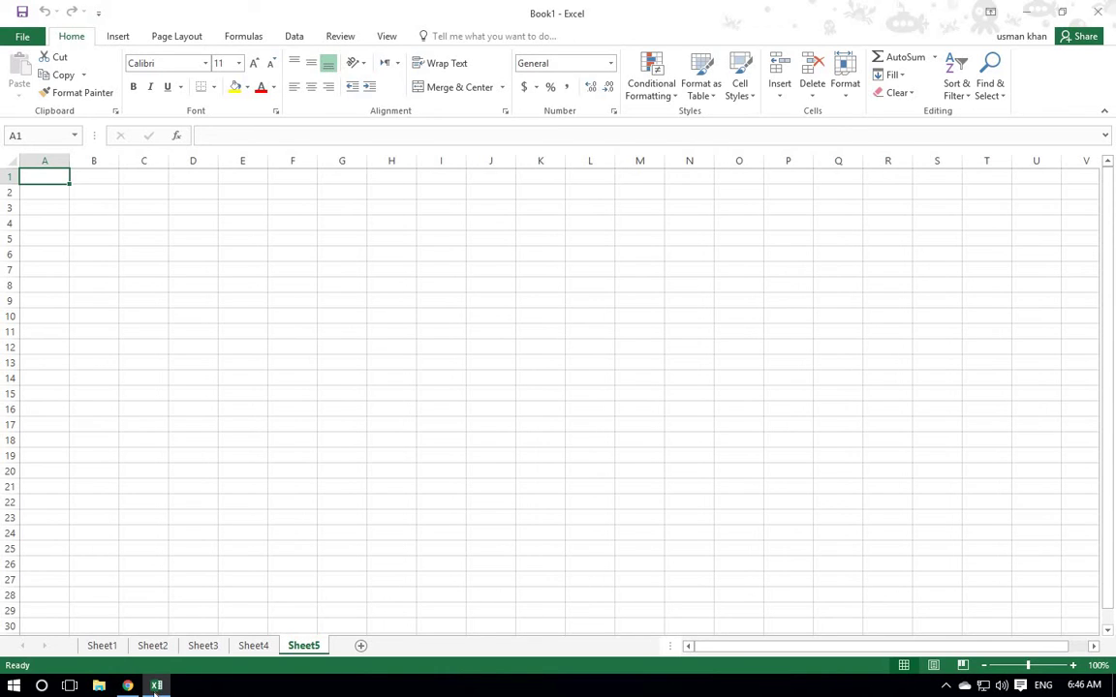
# Return to Sheet1 and select cell J18, followed by cell D12
pyautogui.click(102, 645)
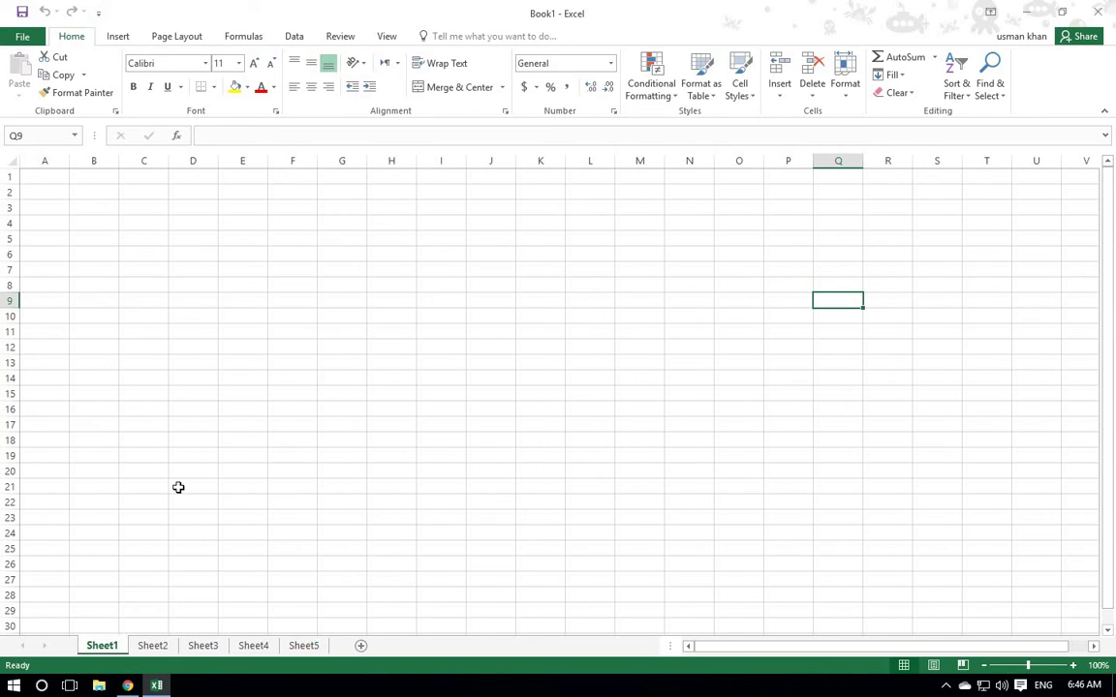
pyautogui.click(490, 440)
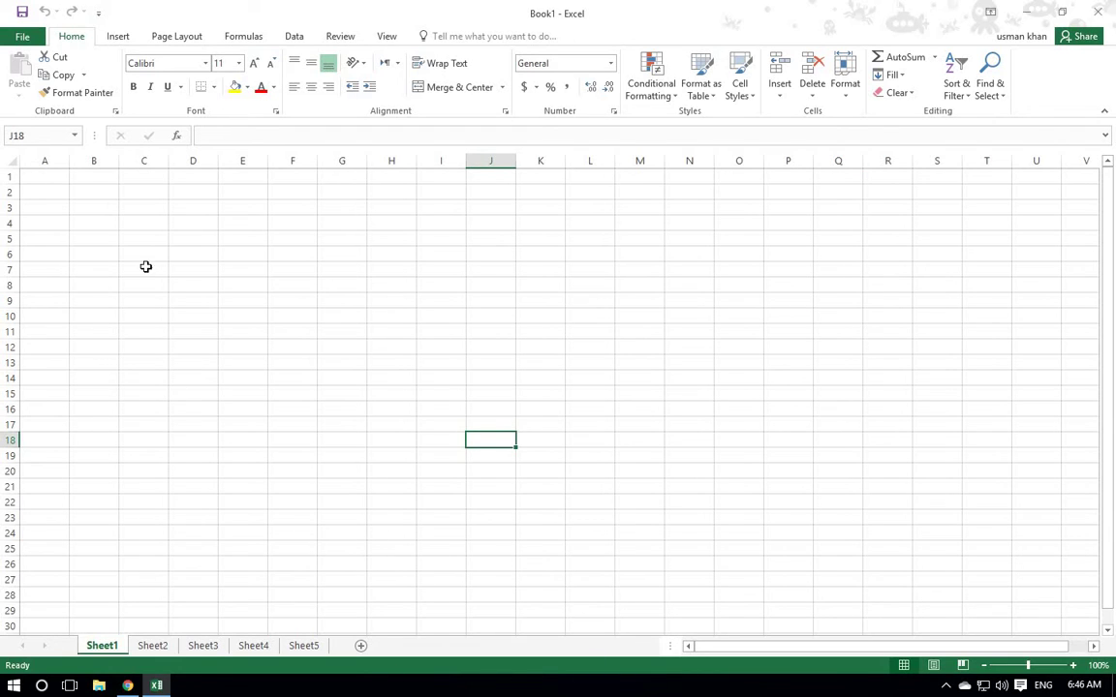
pyautogui.click(204, 346)
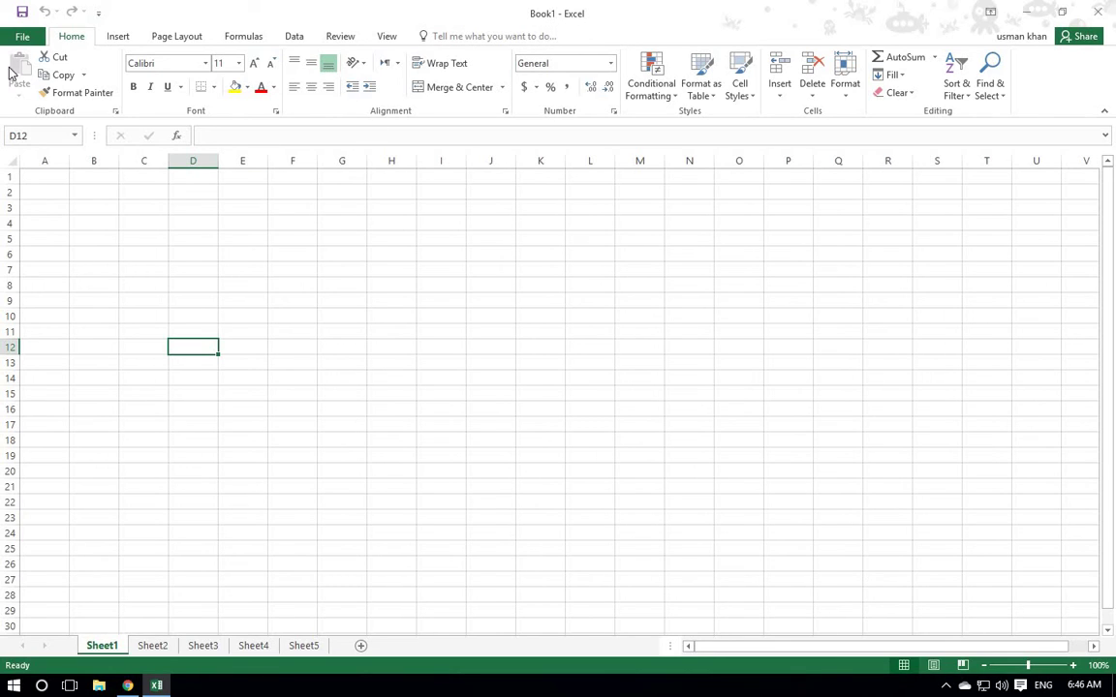
pyautogui.click(24, 39)
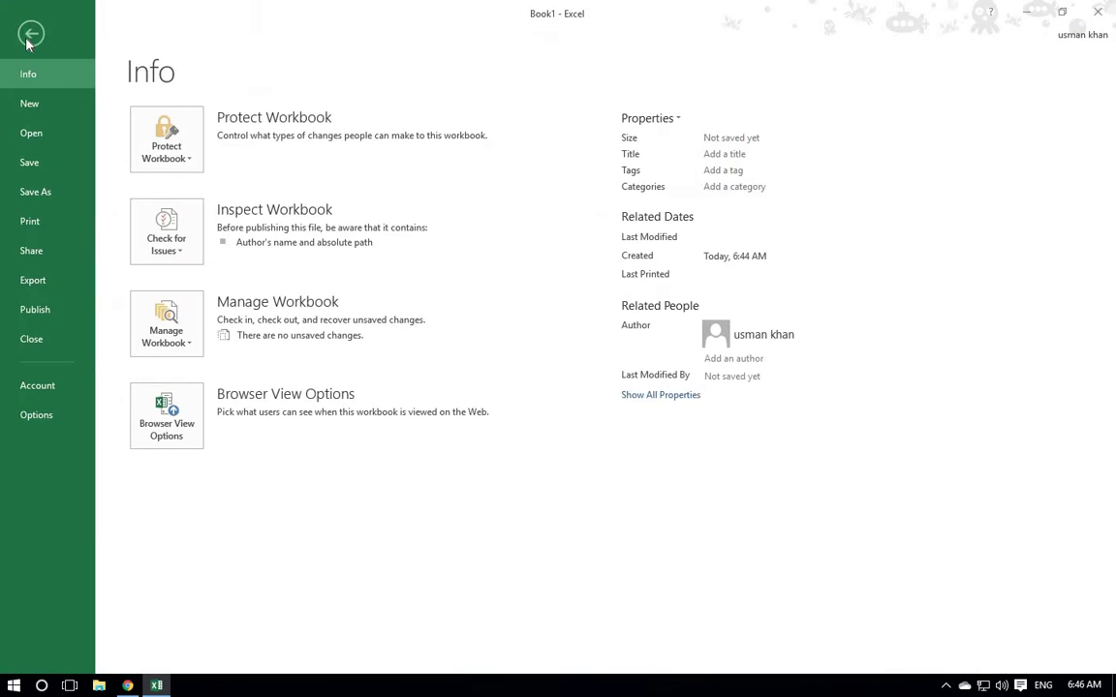
pyautogui.click(30, 36)
pyautogui.click(27, 39)
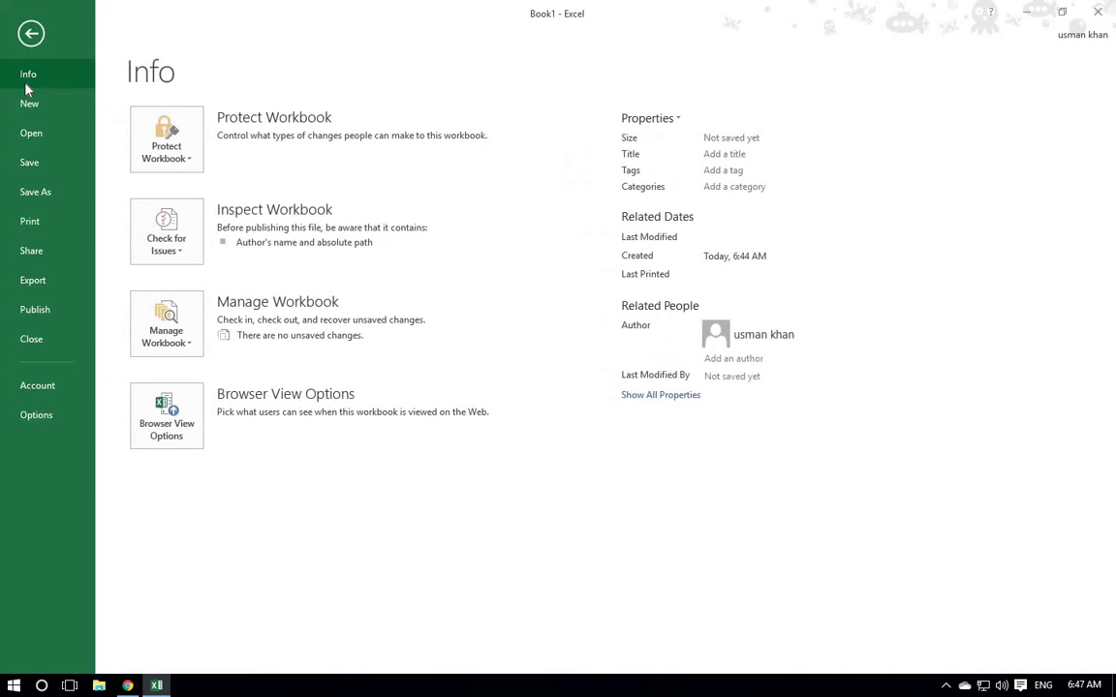
pyautogui.click(31, 35)
# Start saving the workbook to the Desktop folder of This PC
pyautogui.click(23, 37)
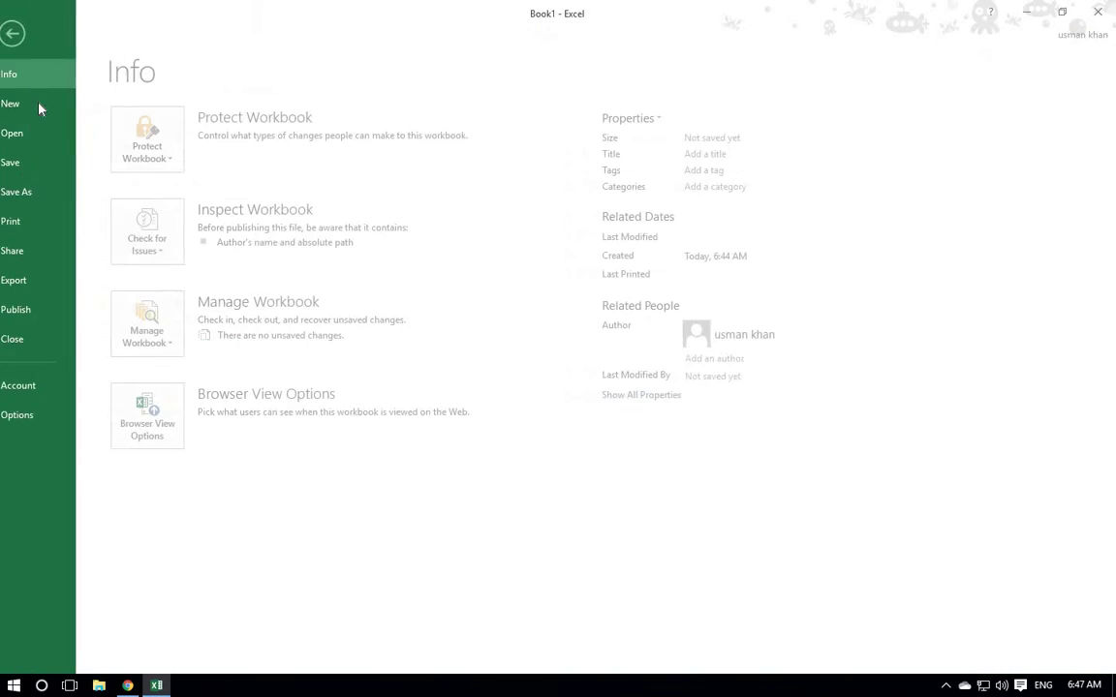
pyautogui.click(30, 155)
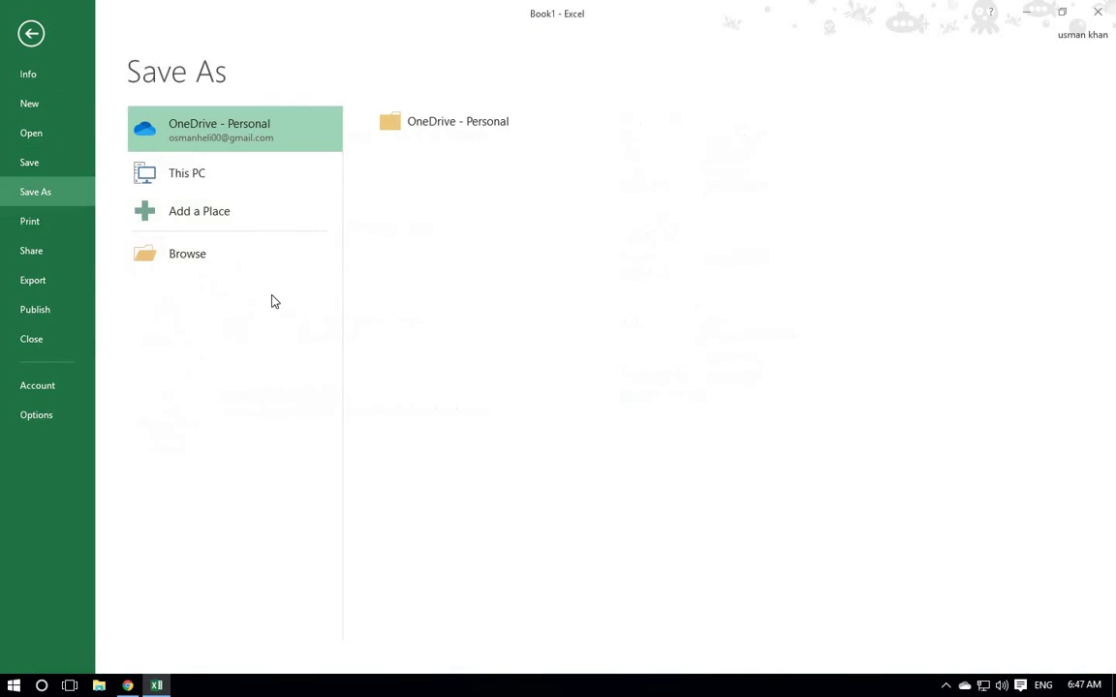
pyautogui.click(208, 182)
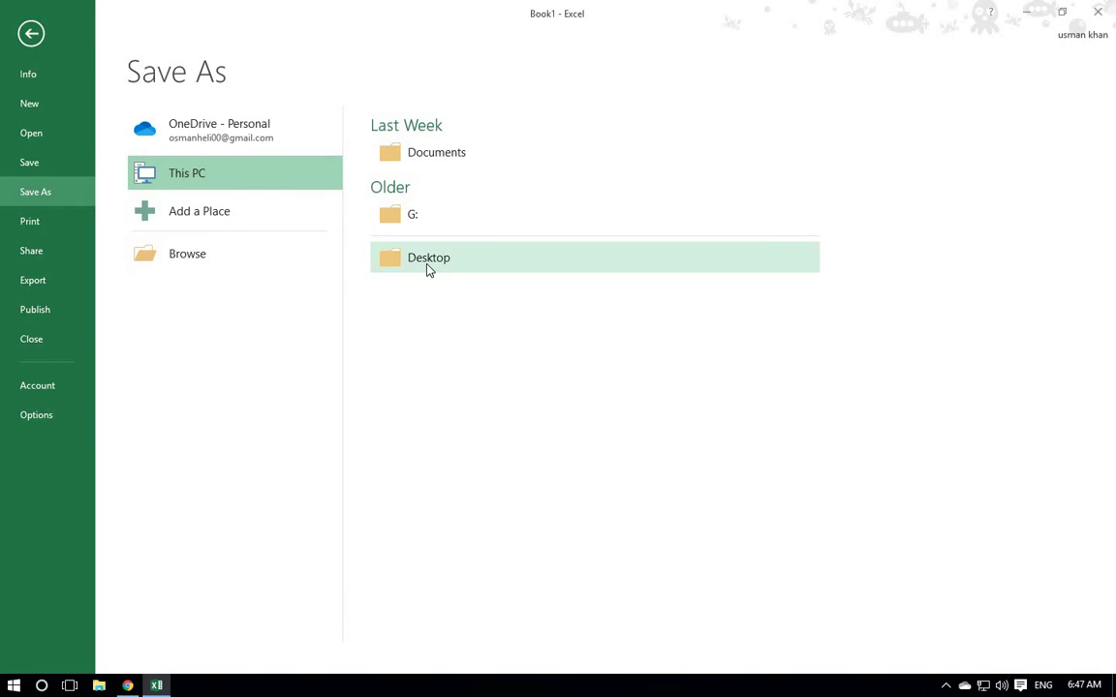
pyautogui.click(505, 266)
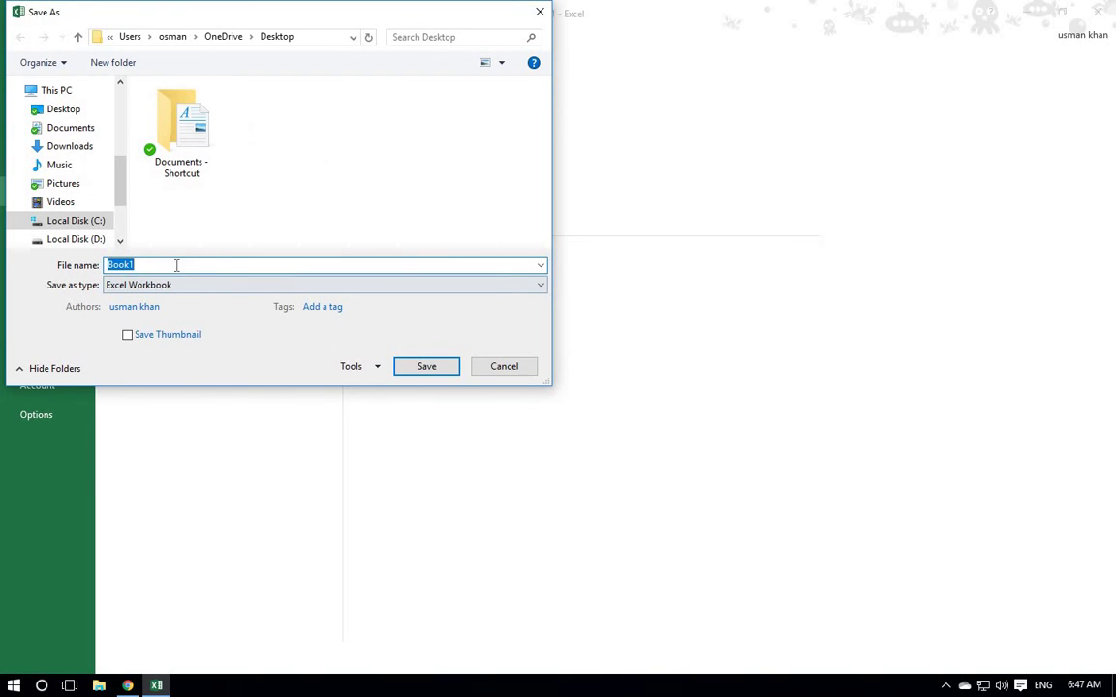
# Name the workbook 123 and save it to the Desktop
pyautogui.click(254, 267)
pyautogui.hotkey('ctrl', 'a')
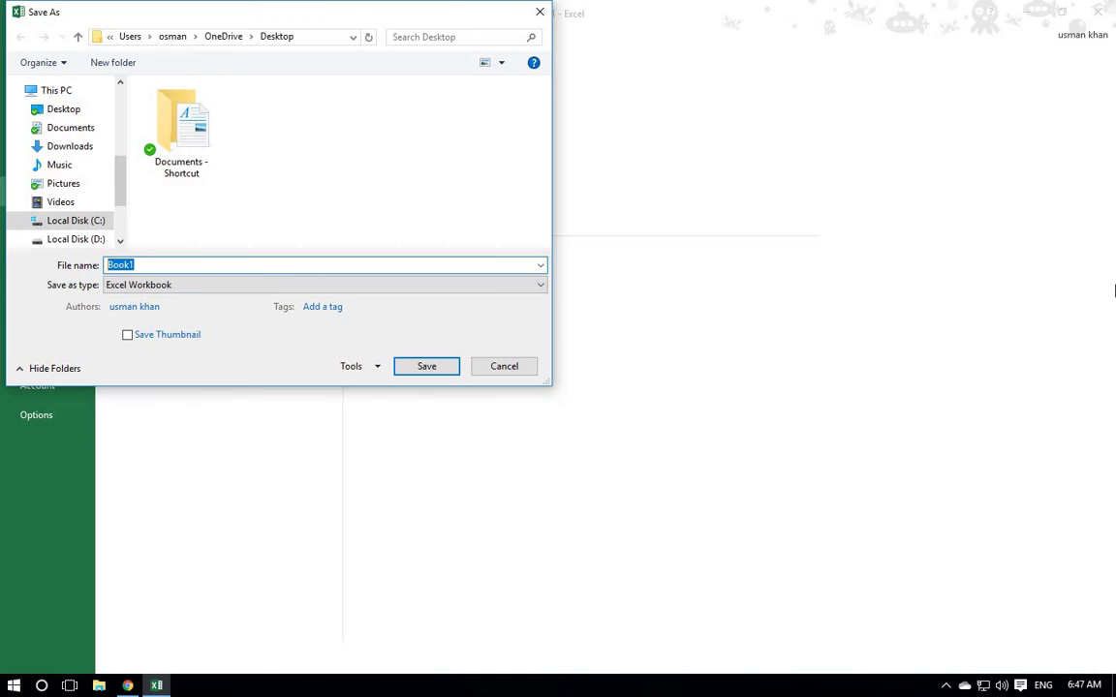
pyautogui.write('123')
pyautogui.moveTo(123, 184); pyautogui.dragTo(113, 68)
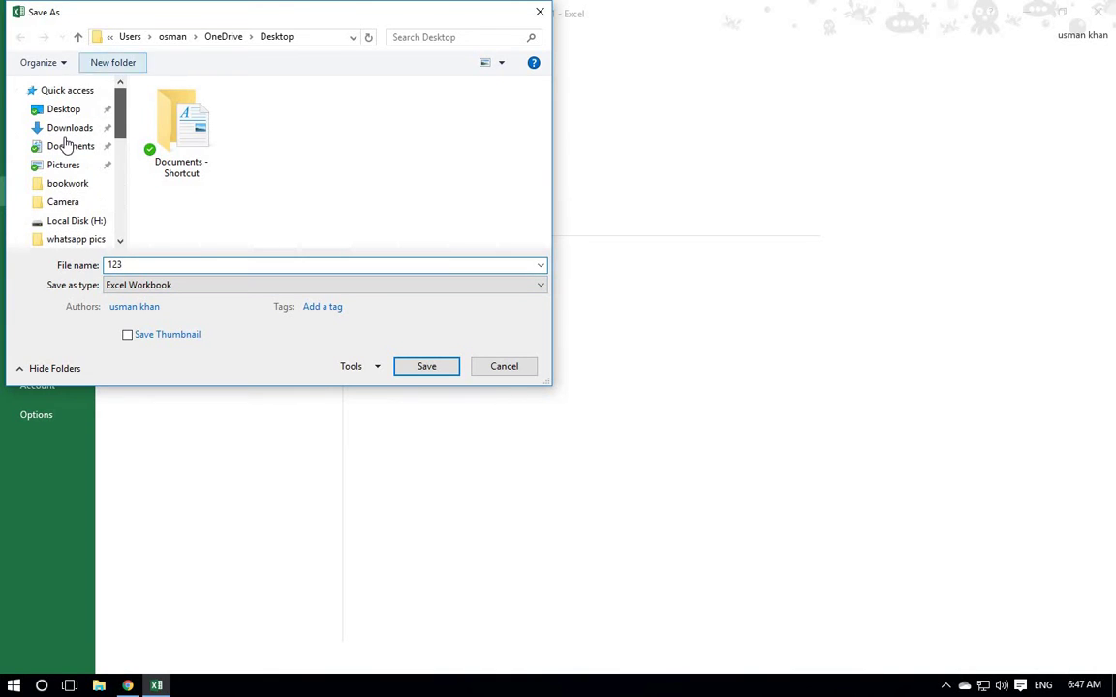
pyautogui.click(57, 110)
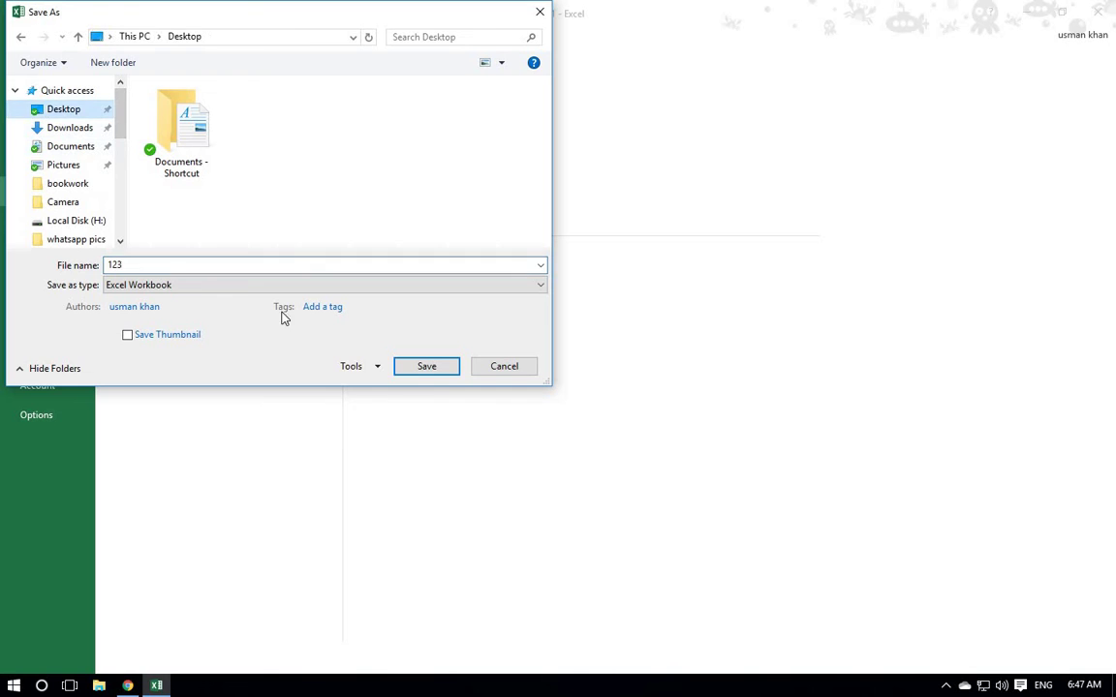
pyautogui.click(426, 367)
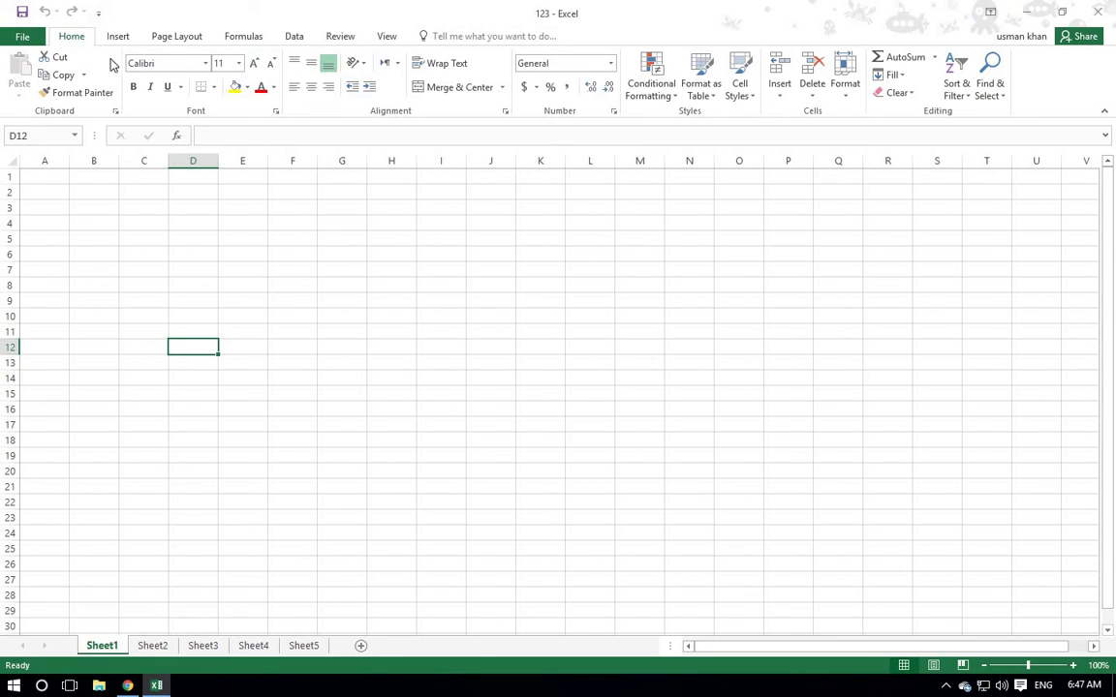
# Try the Auto-hide Ribbon and Show Tabs display options, and restore the ribbon to Show Tabs and Commands
pyautogui.click(991, 19)
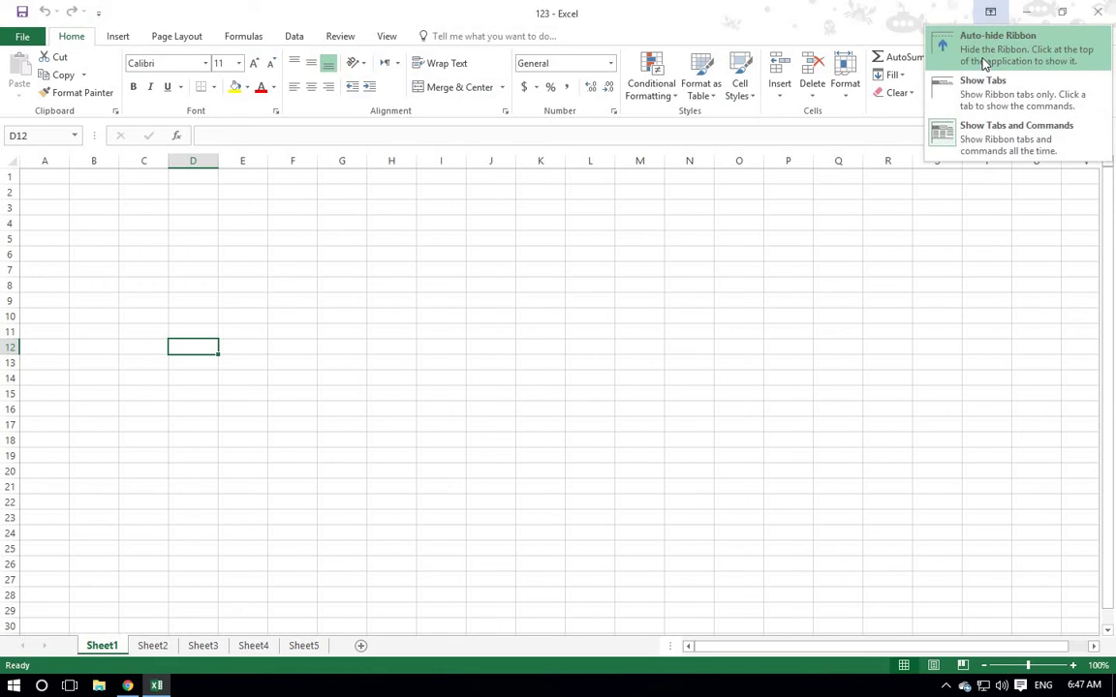
pyautogui.click(986, 58)
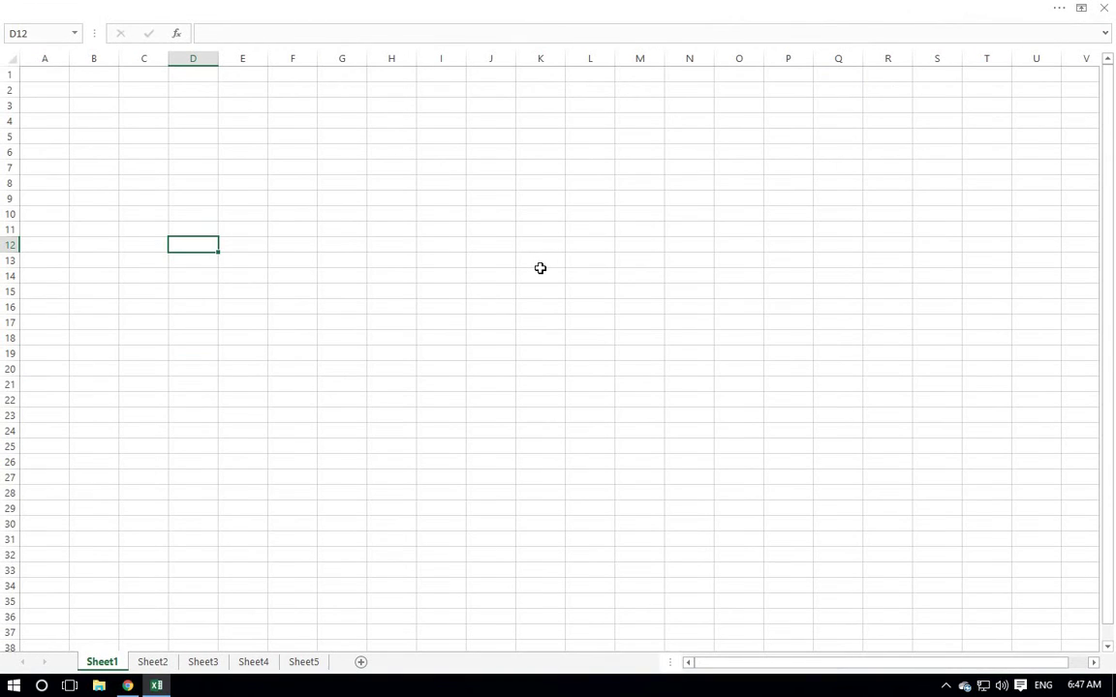
pyautogui.click(1082, 11)
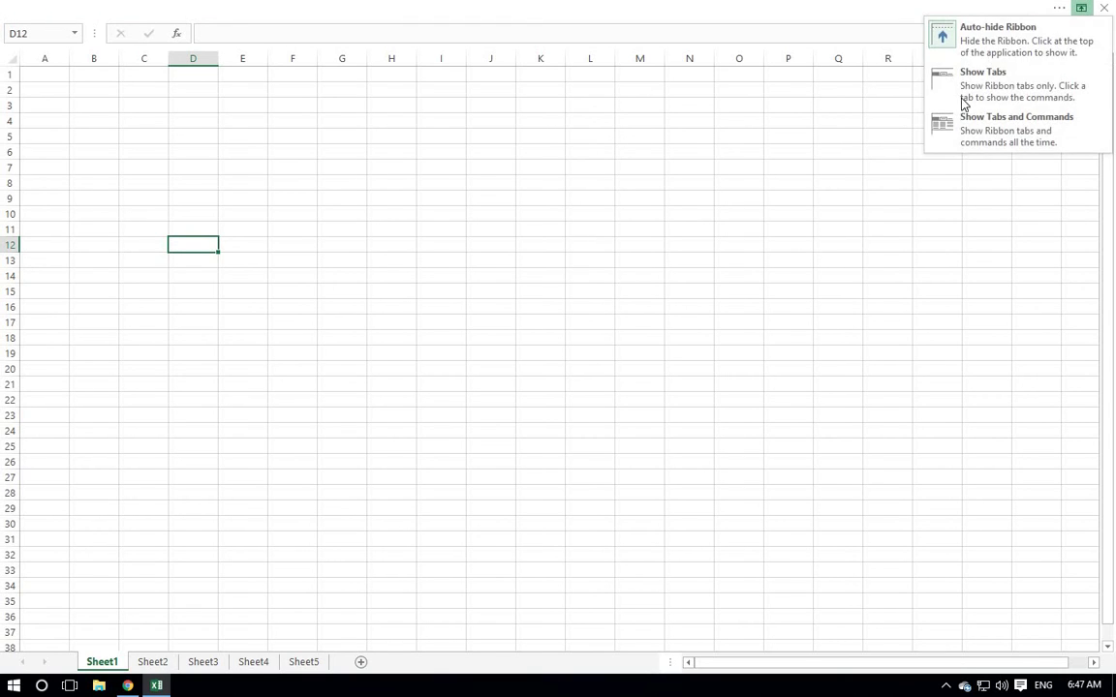
pyautogui.click(989, 75)
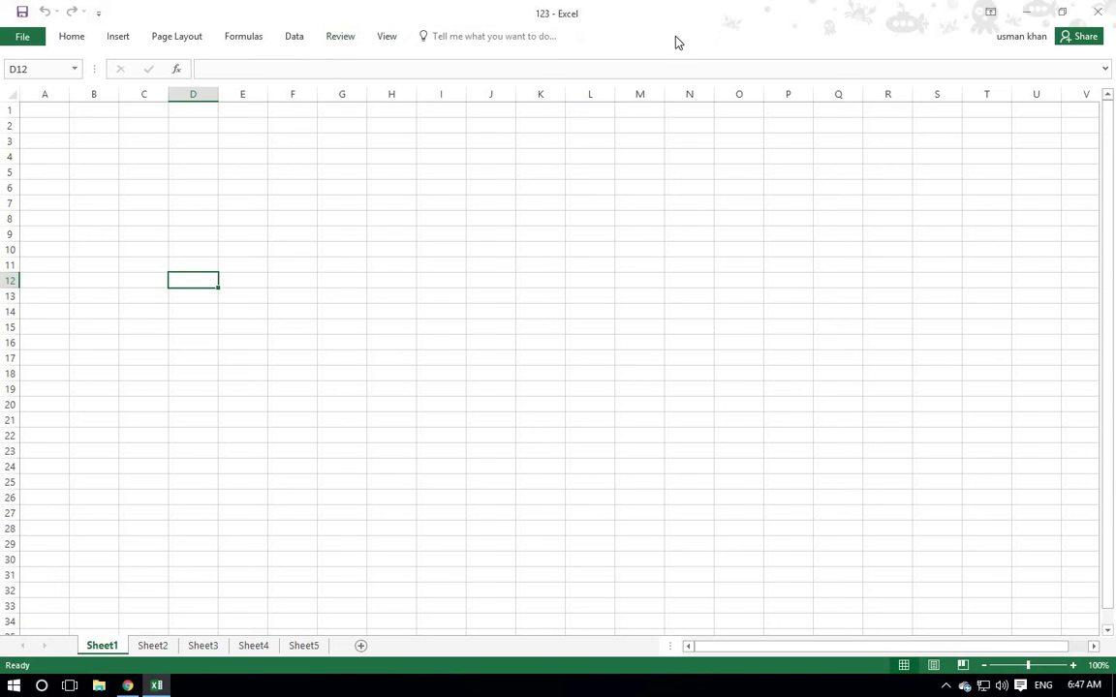
pyautogui.click(992, 13)
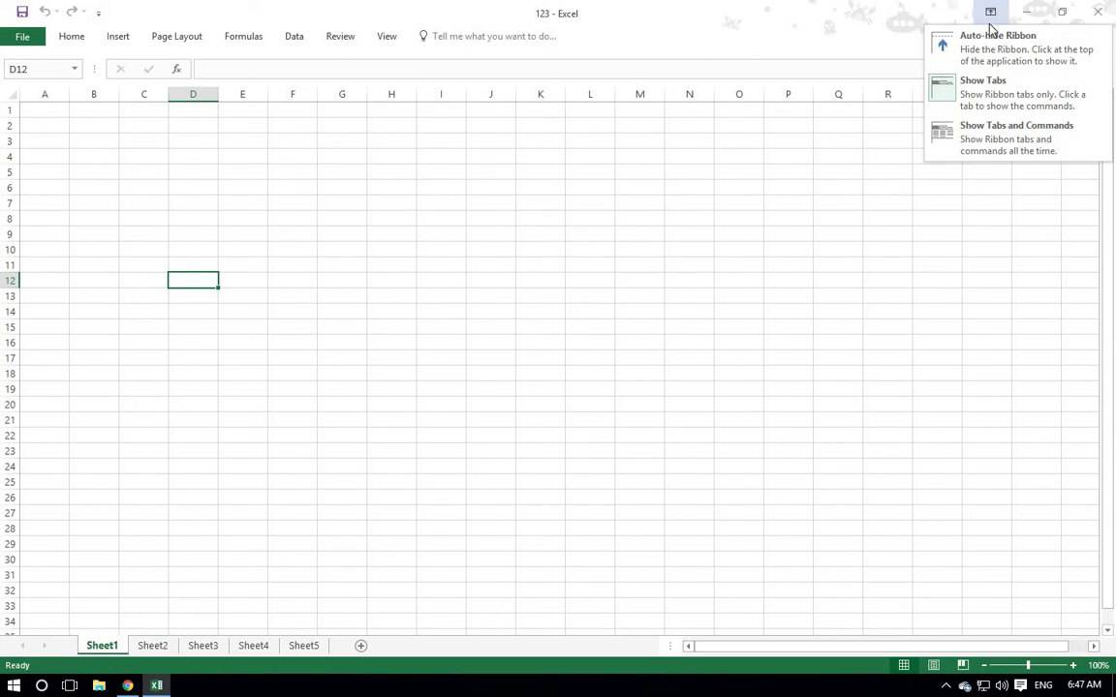
pyautogui.click(993, 143)
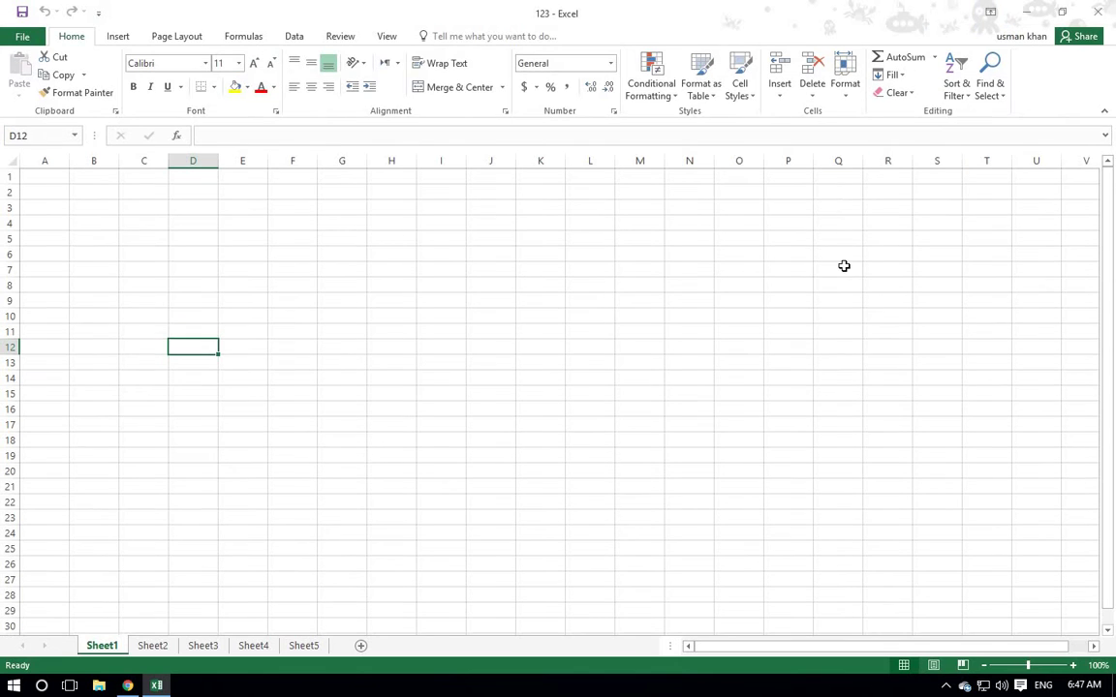
# Select cells Q7, G4, H5, G4 again and J9 in turn, and check the cell reference in the Name Box
pyautogui.click(843, 266)
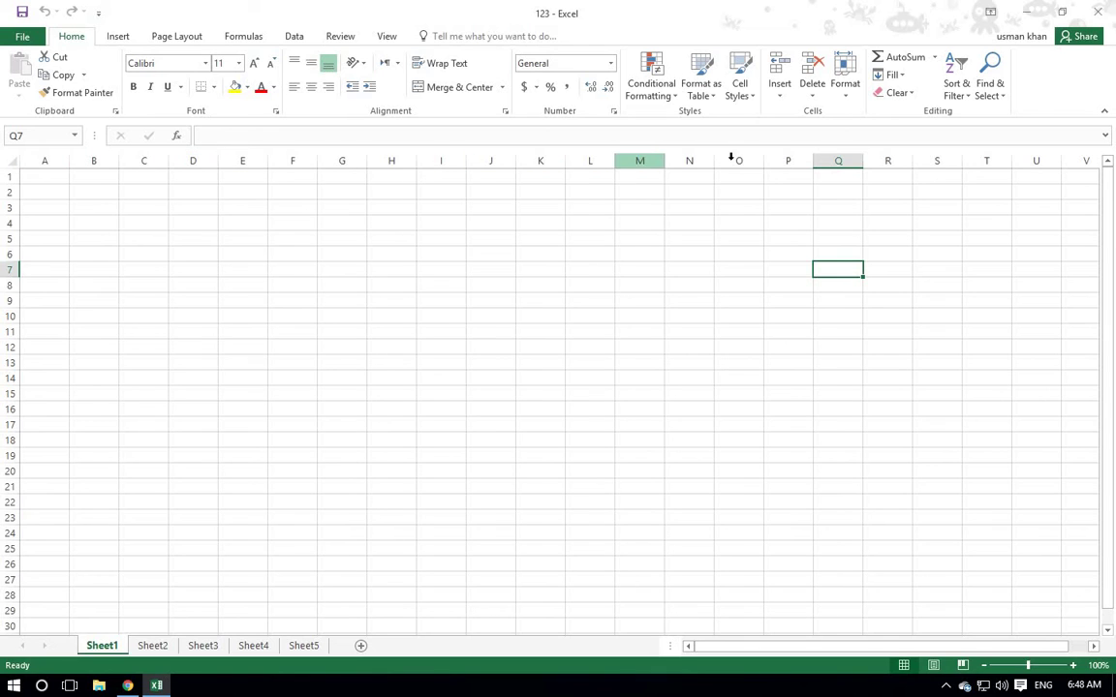
pyautogui.click(341, 230)
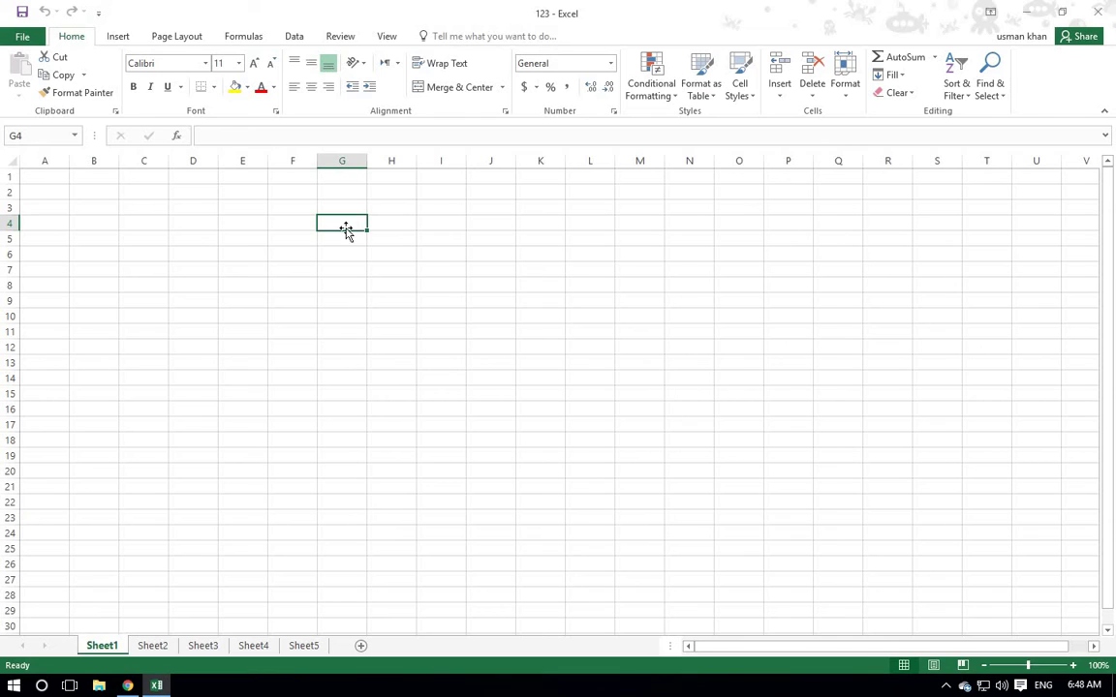
pyautogui.click(398, 236)
pyautogui.click(338, 219)
pyautogui.click(26, 136)
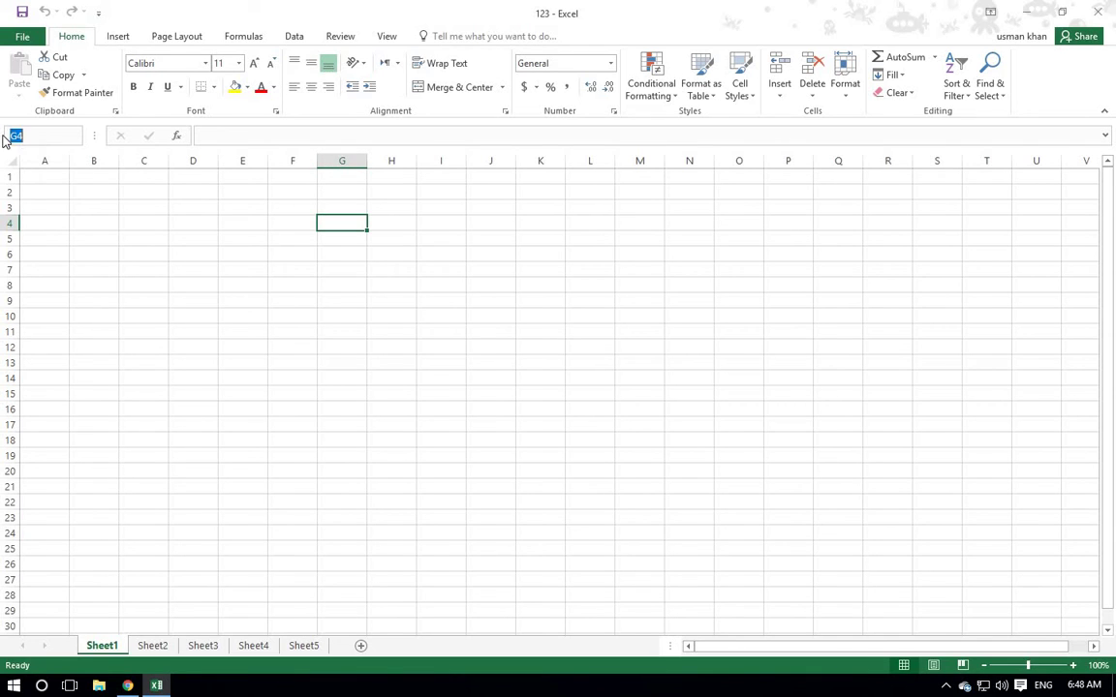
pyautogui.click(491, 299)
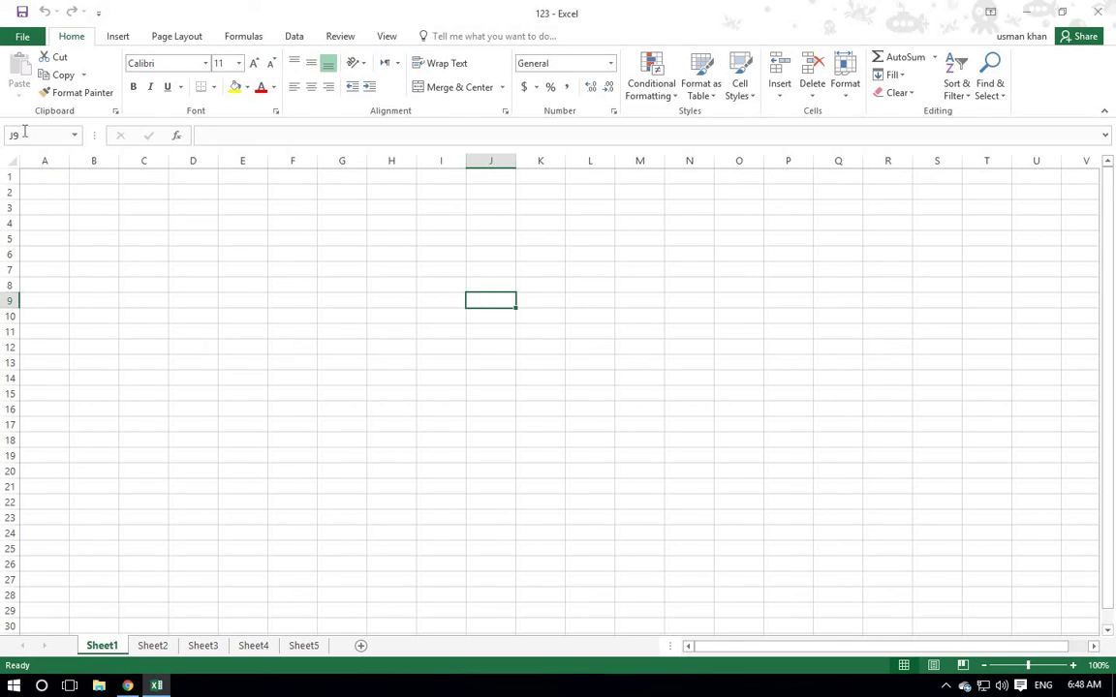
# Fill cell D5 down to D9, and select the single cells D5 and H8
pyautogui.click(203, 238)
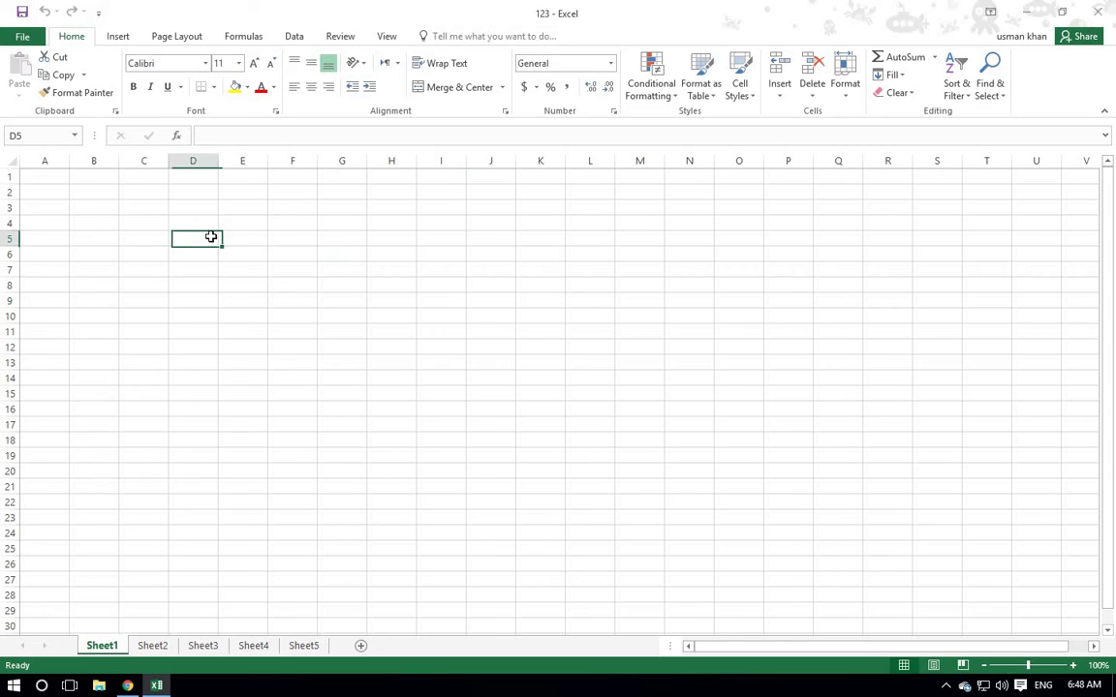
pyautogui.moveTo(218, 246); pyautogui.dragTo(262, 300)
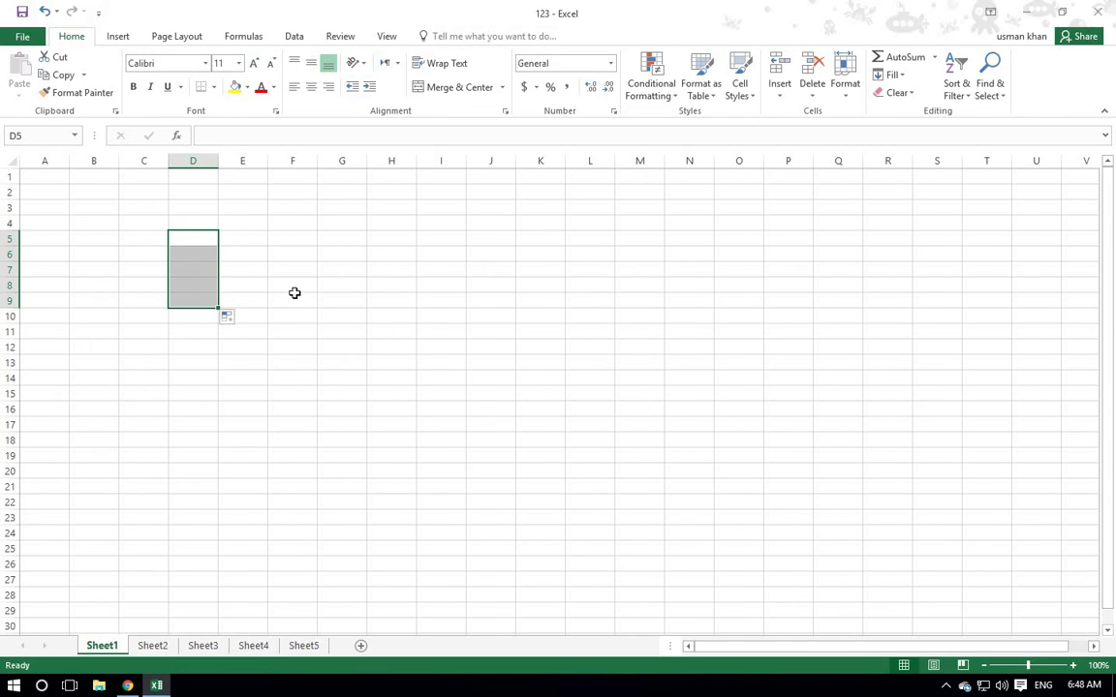
pyautogui.click(294, 294)
pyautogui.click(192, 239)
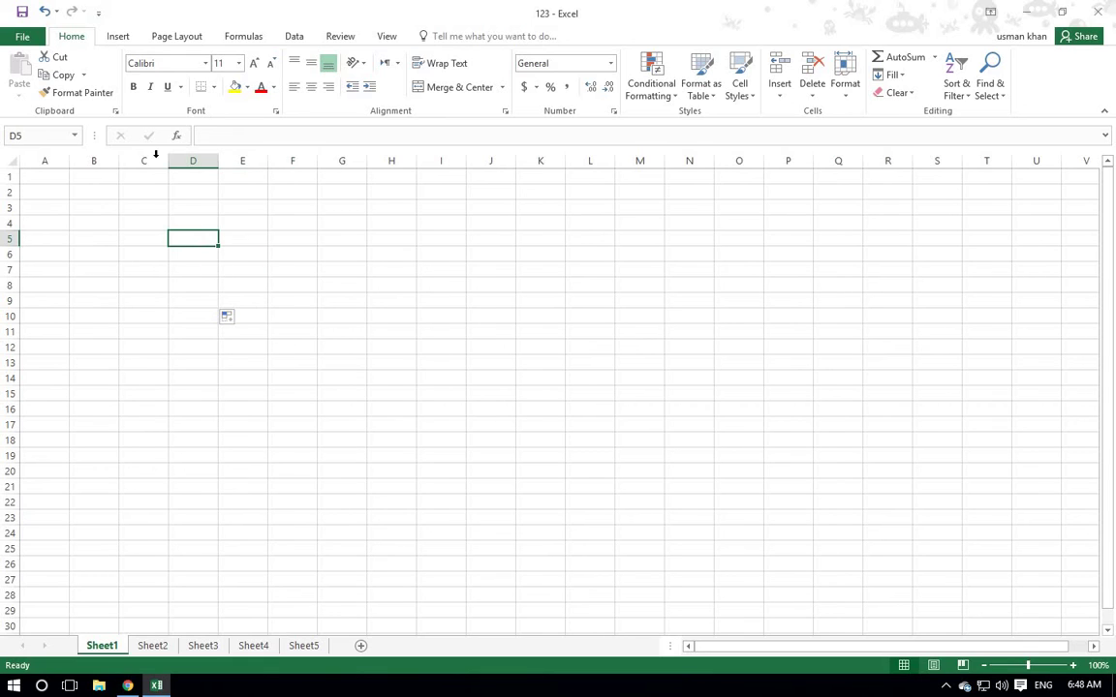
pyautogui.click(383, 286)
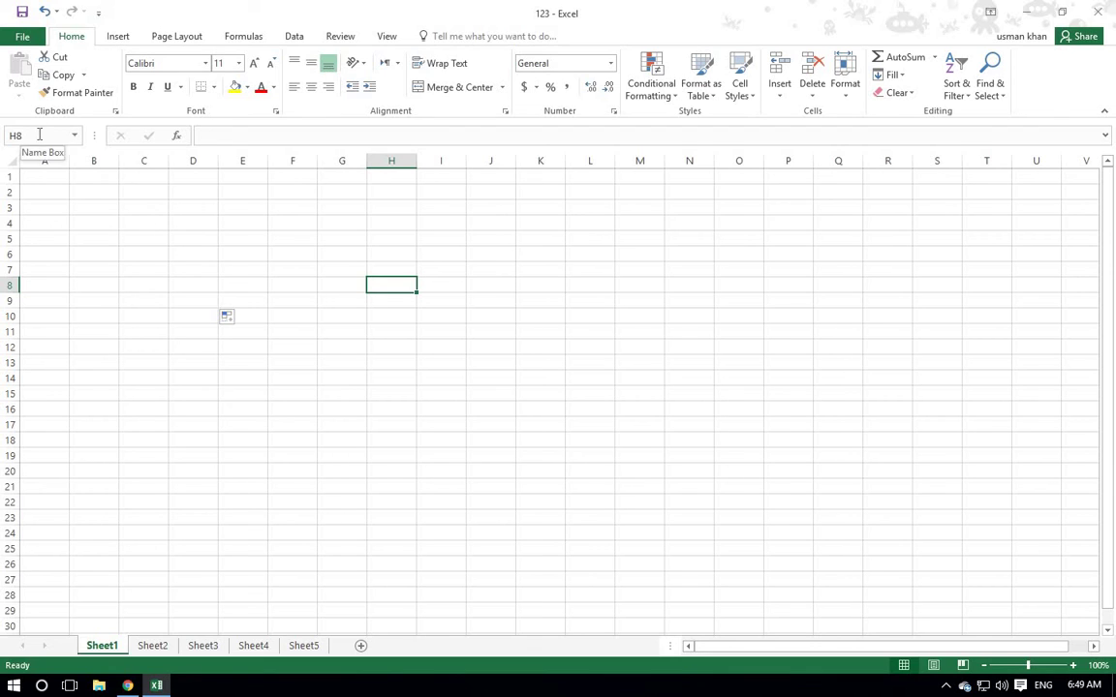
# Place the cursor in the formula bar for cells E5 and F6, and finish by selecting I9 and J16
pyautogui.click(227, 234)
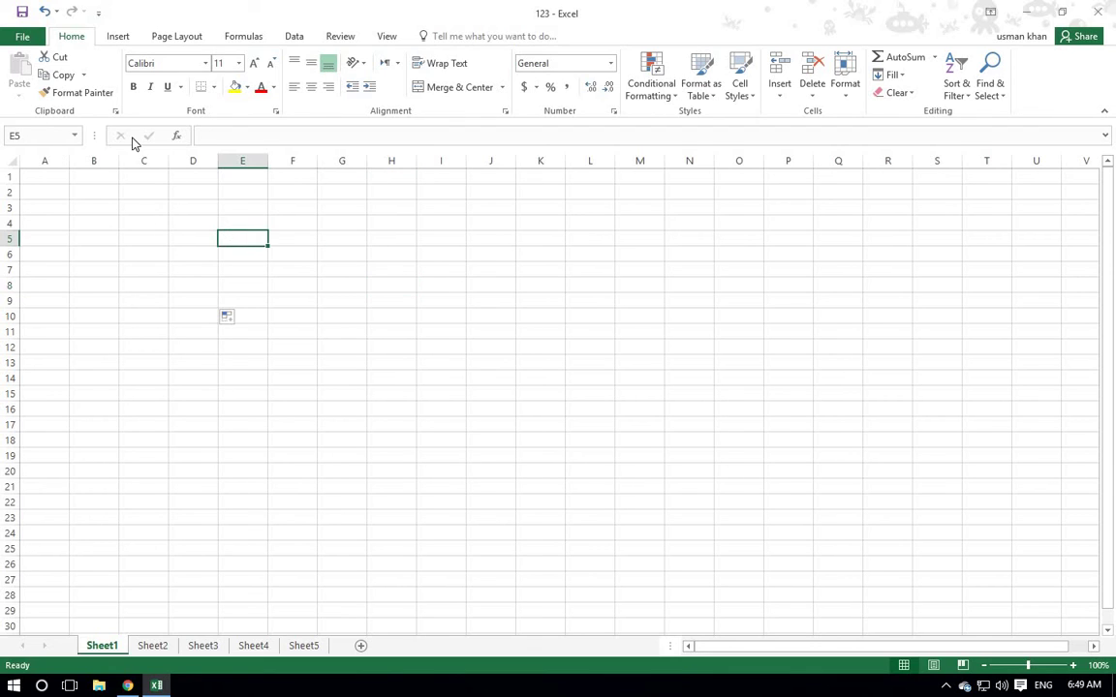
pyautogui.click(228, 134)
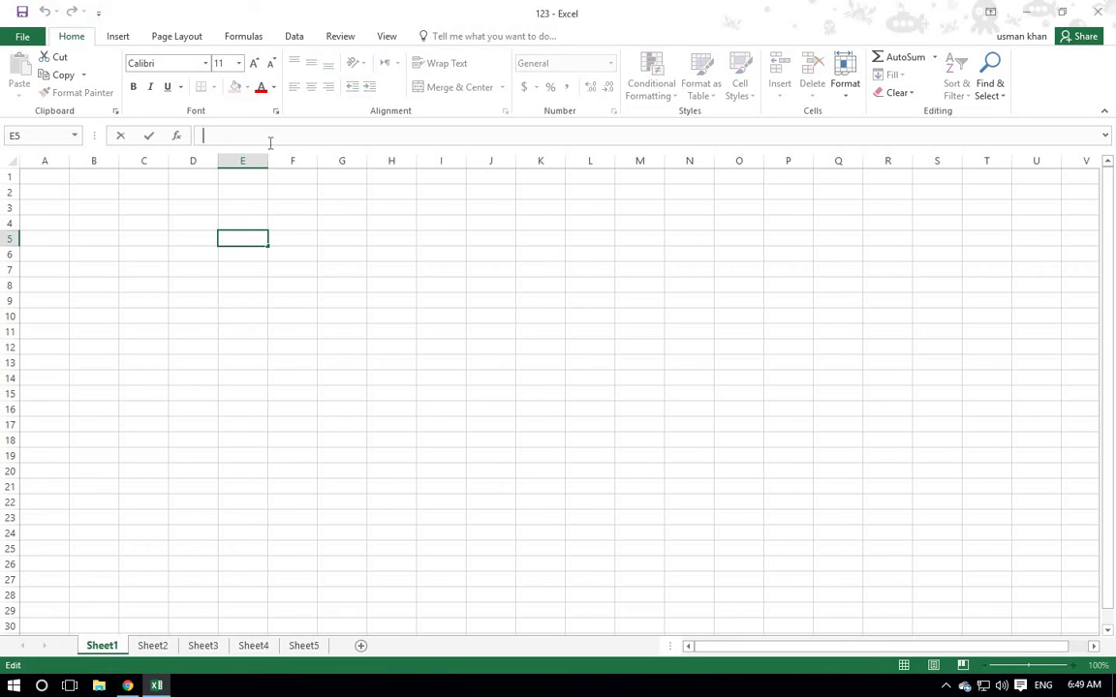
pyautogui.click(273, 250)
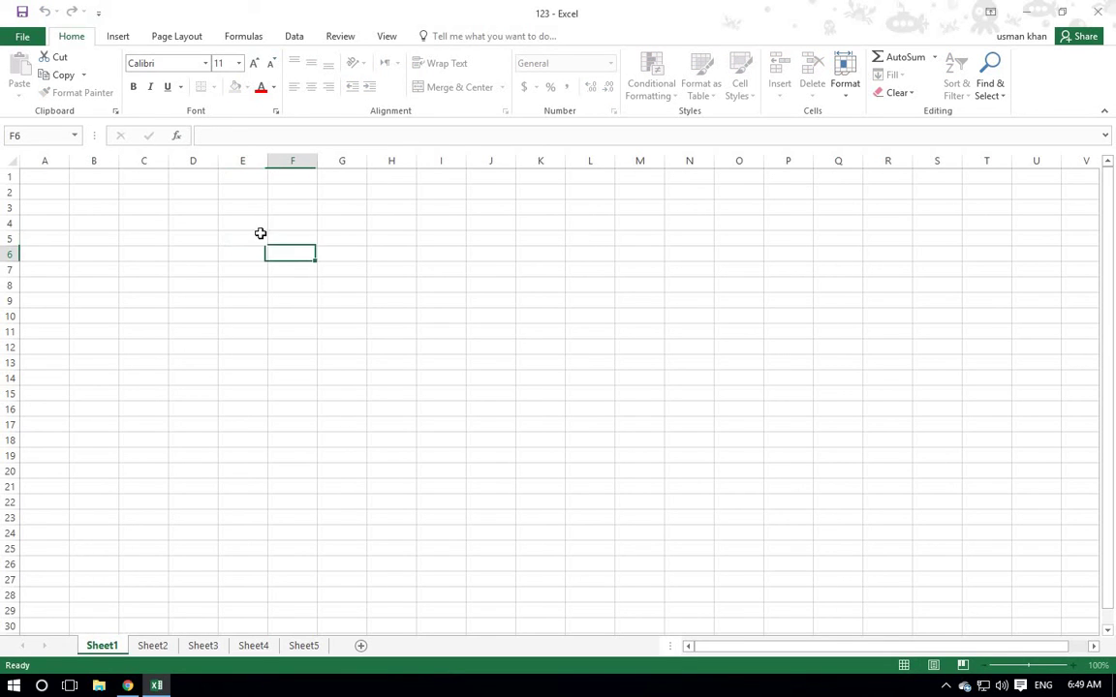
pyautogui.click(221, 136)
pyautogui.click(496, 141)
pyautogui.click(425, 299)
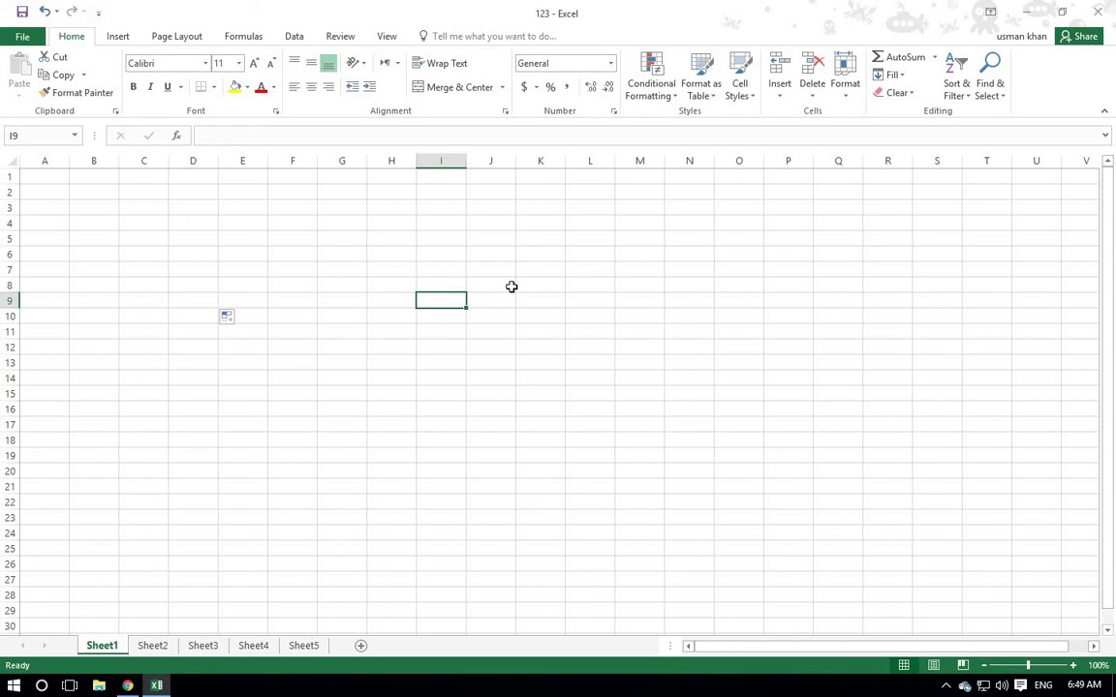
pyautogui.moveTo(1111, 295); pyautogui.dragTo(1113, 244)
pyautogui.click(502, 406)
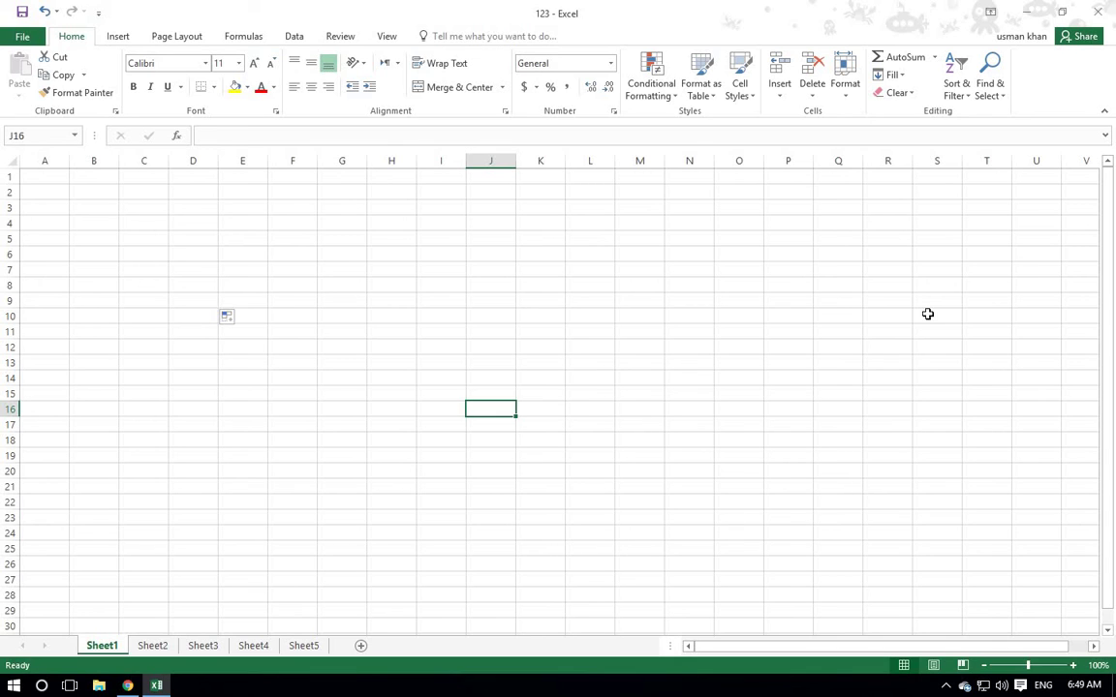
# Display Sheet1 in Page Layout view, look through its pages, and return to Normal view
pyautogui.click(934, 666)
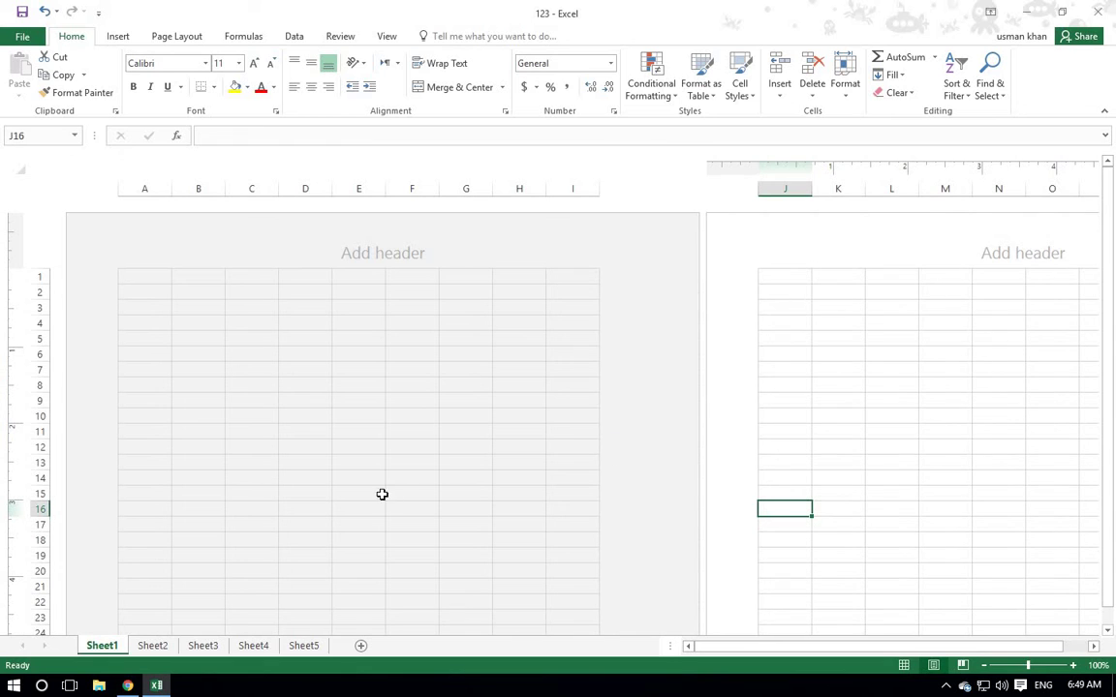
pyautogui.moveTo(1111, 207); pyautogui.dragTo(1111, 359)
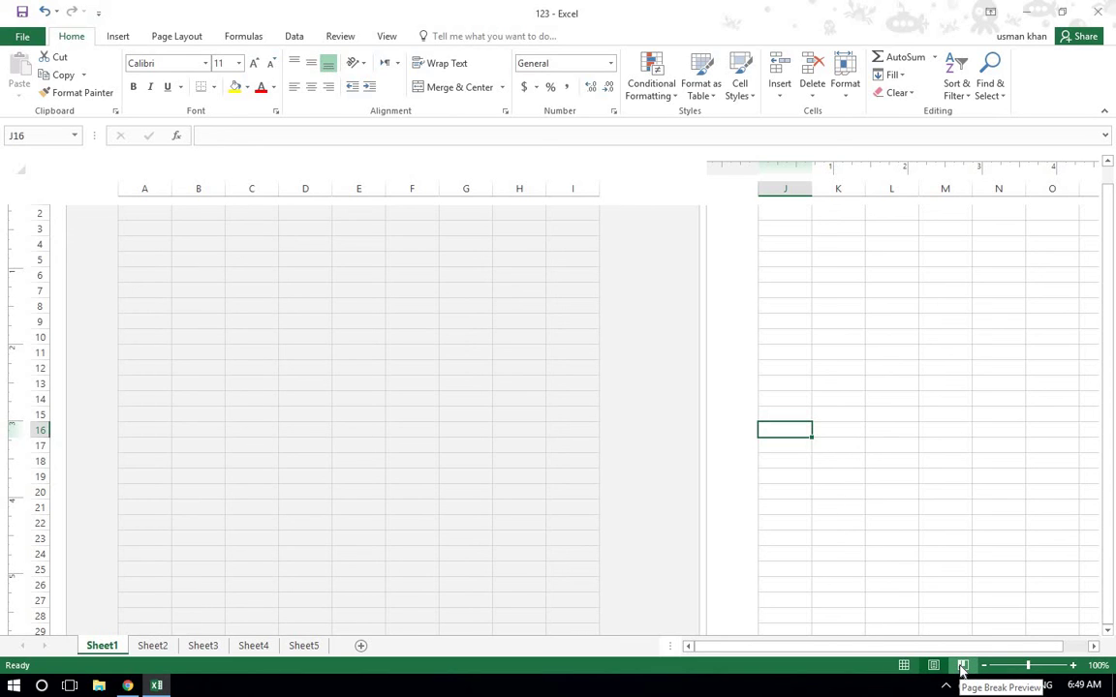
pyautogui.click(904, 666)
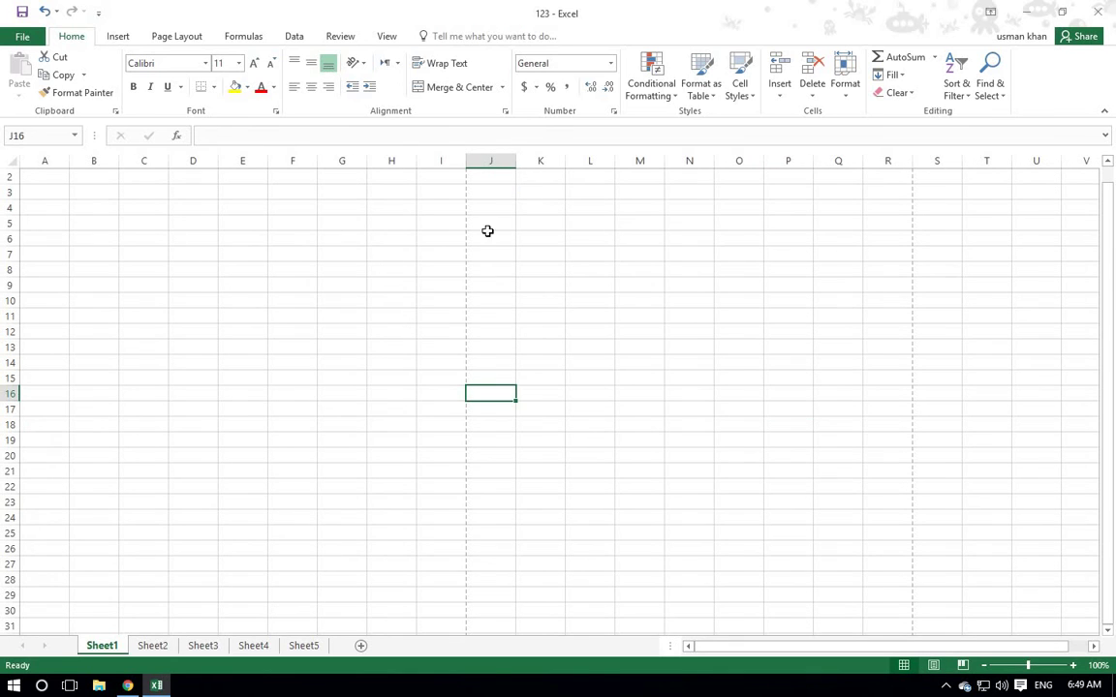
# Show the page layout commands and zoom Sheet1 in to 240%
pyautogui.click(177, 37)
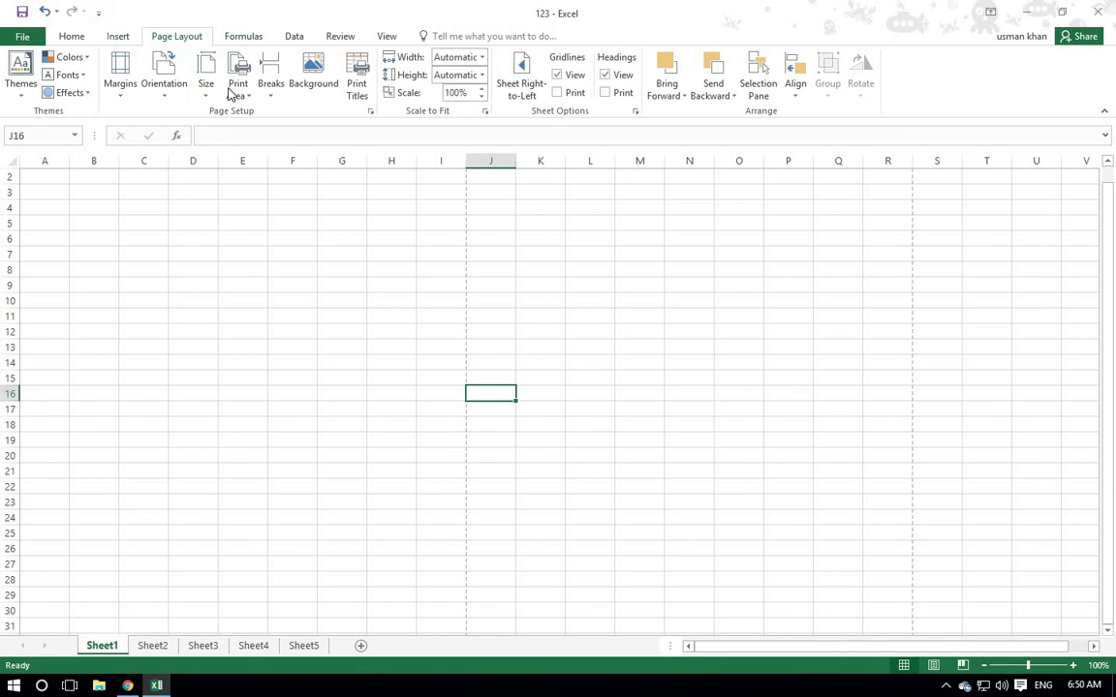
pyautogui.click(1073, 668)
pyautogui.click(1073, 667)
pyautogui.click(1073, 667)
pyautogui.click(1073, 667)
pyautogui.click(1074, 667)
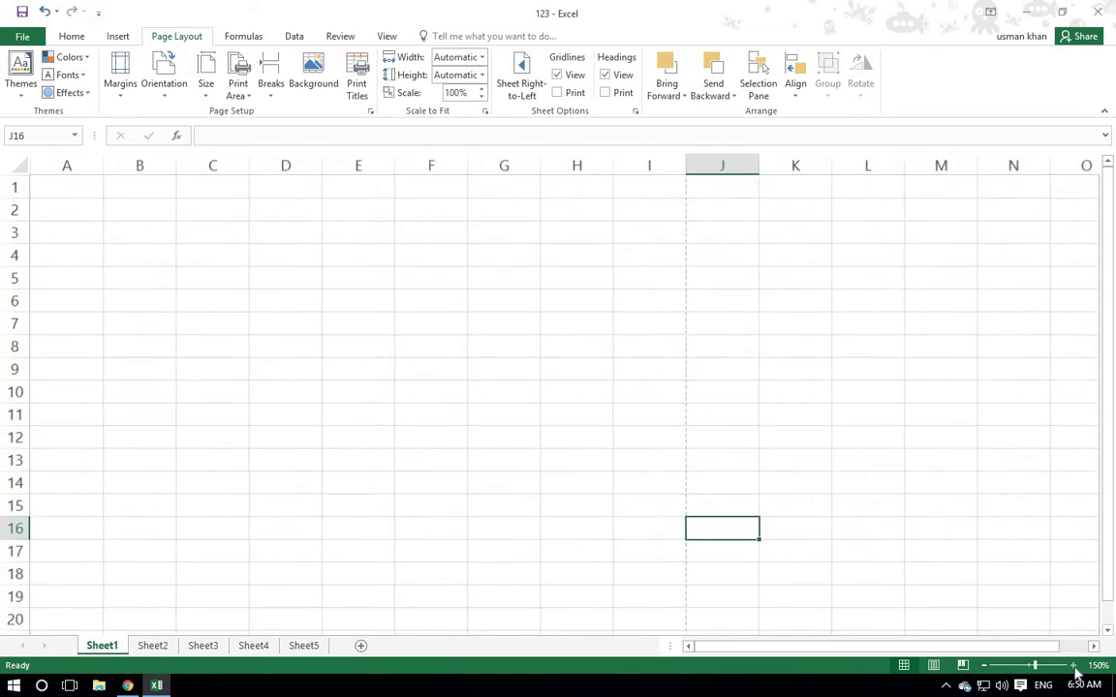
pyautogui.doubleClick(1073, 668)
pyautogui.click(1073, 668)
pyautogui.doubleClick(1073, 667)
pyautogui.doubleClick(1073, 667)
pyautogui.click(1073, 668)
pyautogui.click(1073, 667)
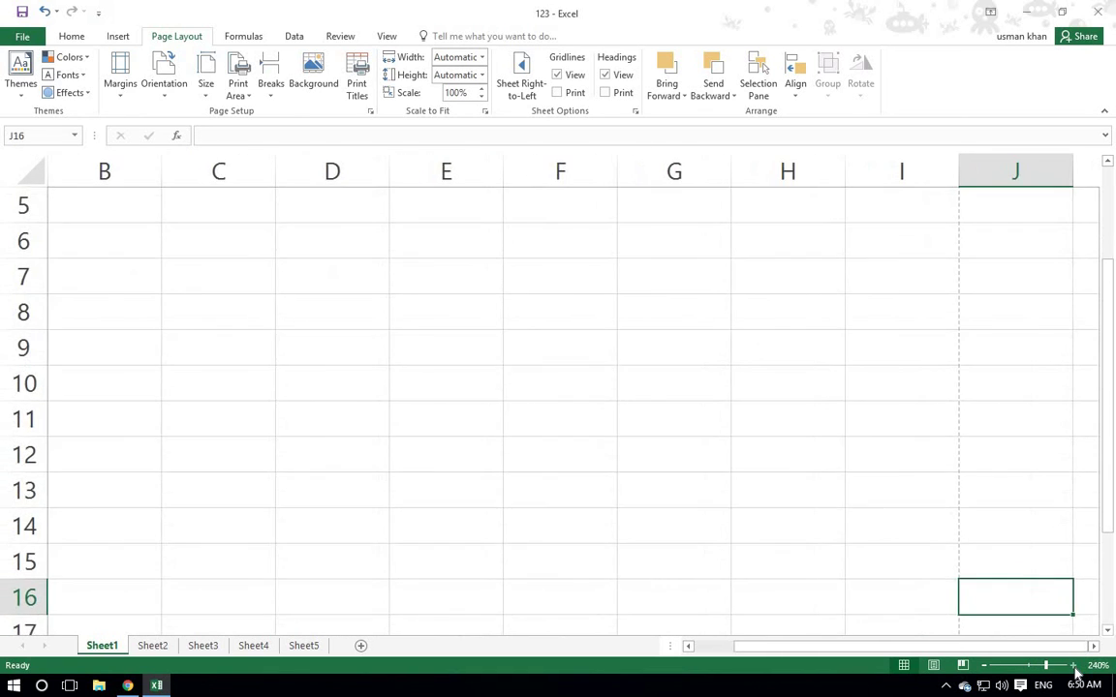
# Zoom Sheet1 in to the maximum of 400%
pyautogui.doubleClick(1073, 667)
pyautogui.doubleClick(1073, 667)
pyautogui.doubleClick(1073, 667)
pyautogui.click(1073, 667)
pyautogui.doubleClick(1073, 667)
pyautogui.doubleClick(1073, 667)
pyautogui.doubleClick(1073, 667)
pyautogui.doubleClick(1073, 667)
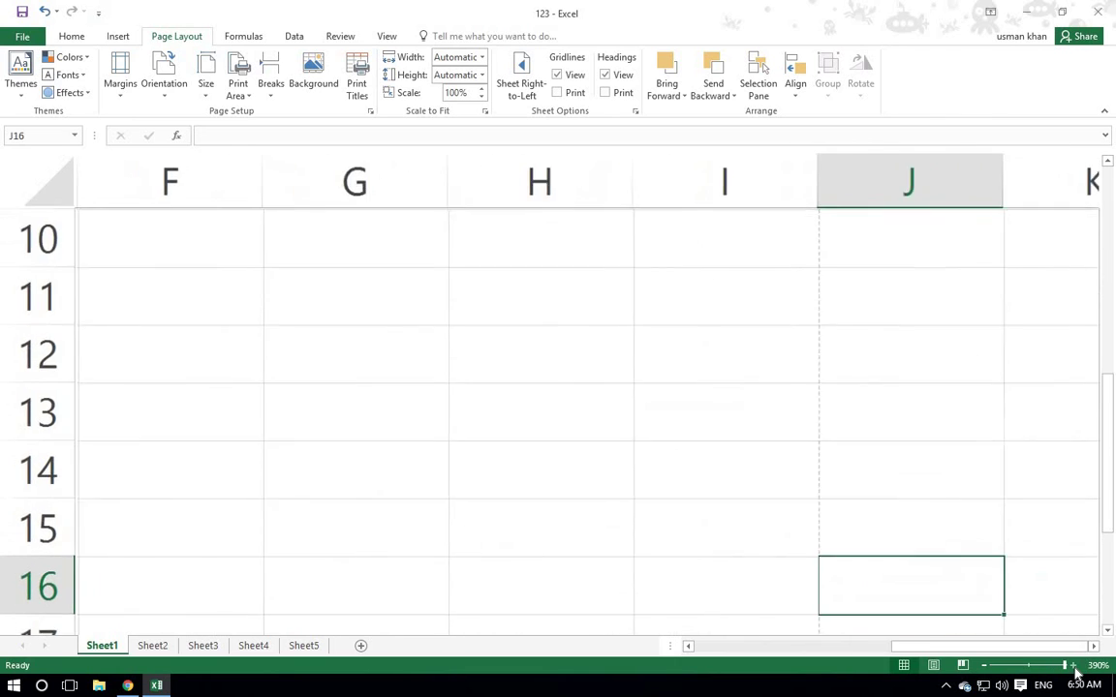
pyautogui.click(1074, 667)
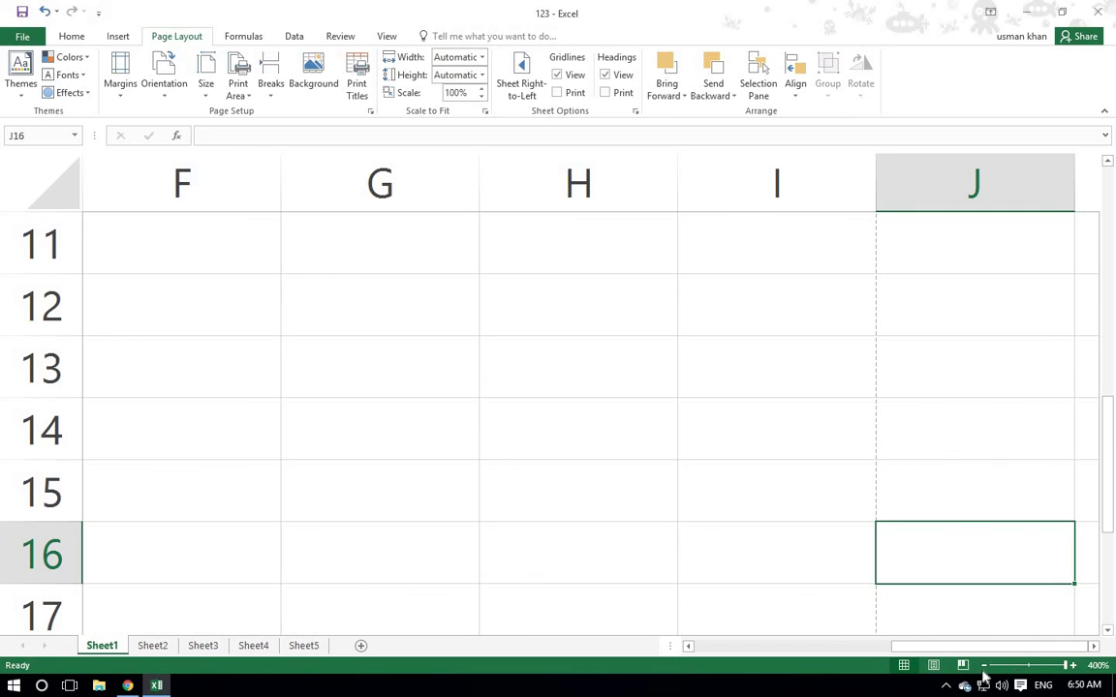
# Zoom Sheet1 out to the minimum of 10%
pyautogui.doubleClick(984, 666)
pyautogui.click(984, 666)
pyautogui.click(984, 666)
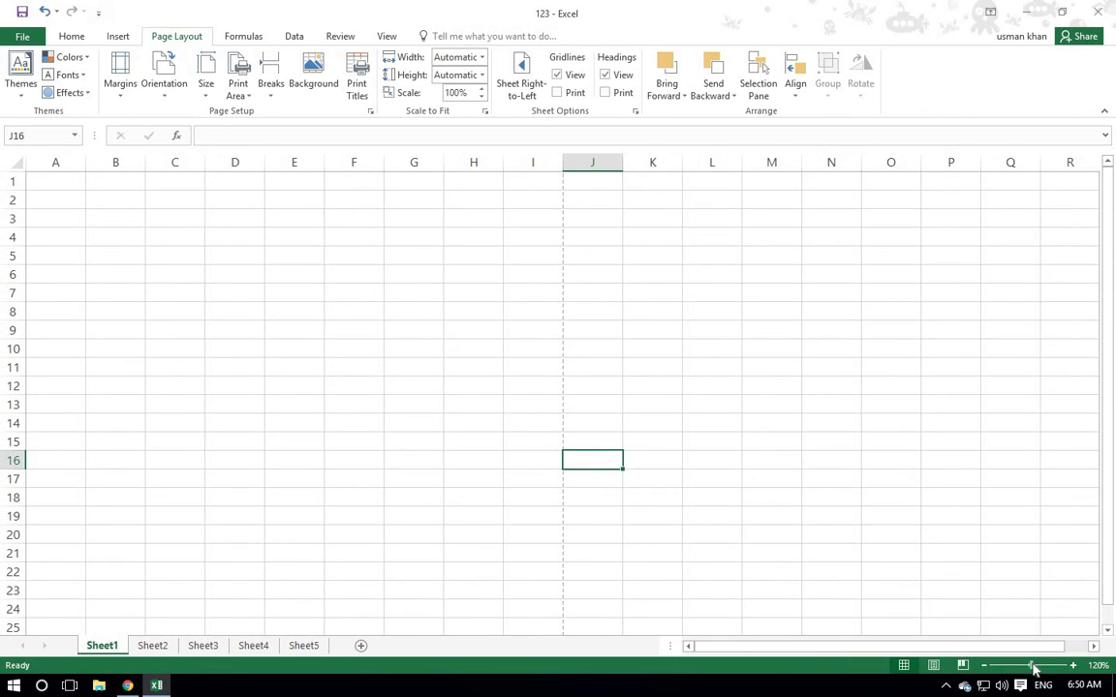
pyautogui.moveTo(1034, 668); pyautogui.dragTo(933, 649)
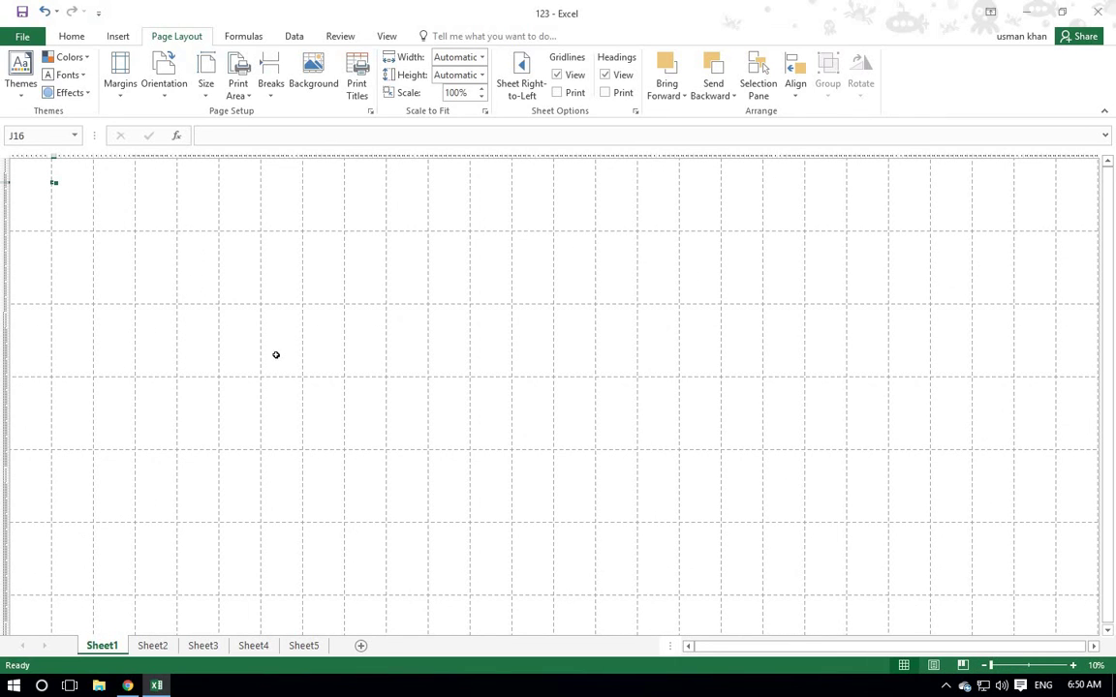
# Select several single cells one after another on the zoomed-out Sheet1, finishing with cell AQ31
pyautogui.click(39, 193)
pyautogui.click(71, 201)
pyautogui.click(115, 198)
pyautogui.click(151, 194)
pyautogui.click(209, 205)
# Set the zoom of Sheet1 to 100%, try 66%, restore 100%, and bring column A back into view
pyautogui.moveTo(989, 668); pyautogui.dragTo(1025, 670)
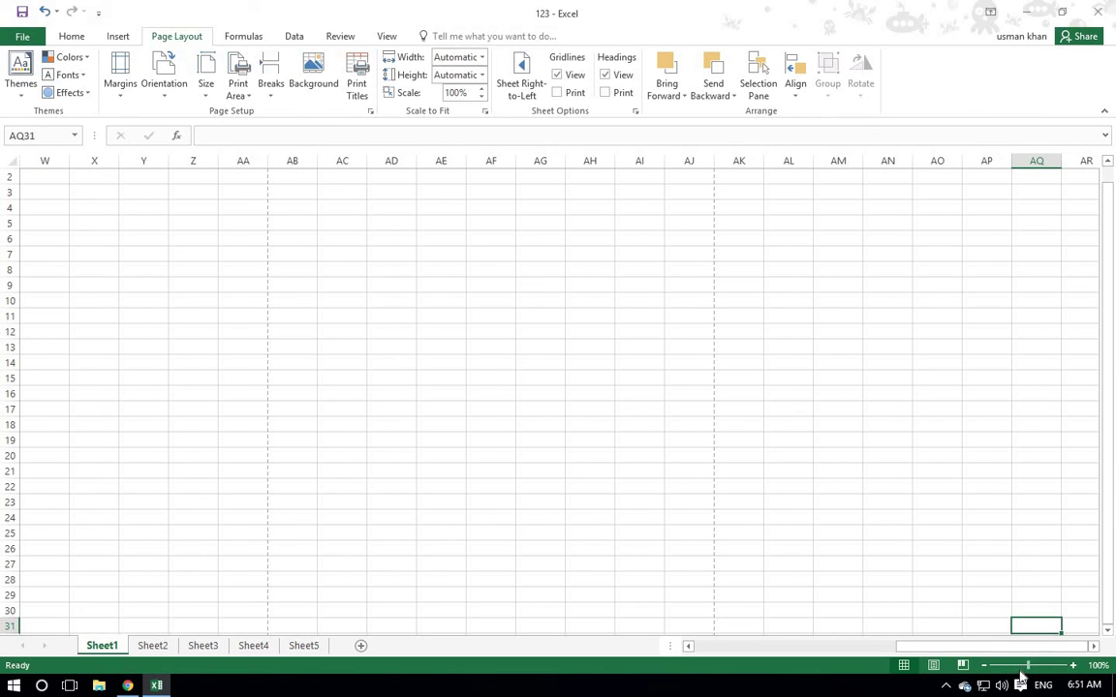
pyautogui.moveTo(1027, 666); pyautogui.dragTo(1014, 666)
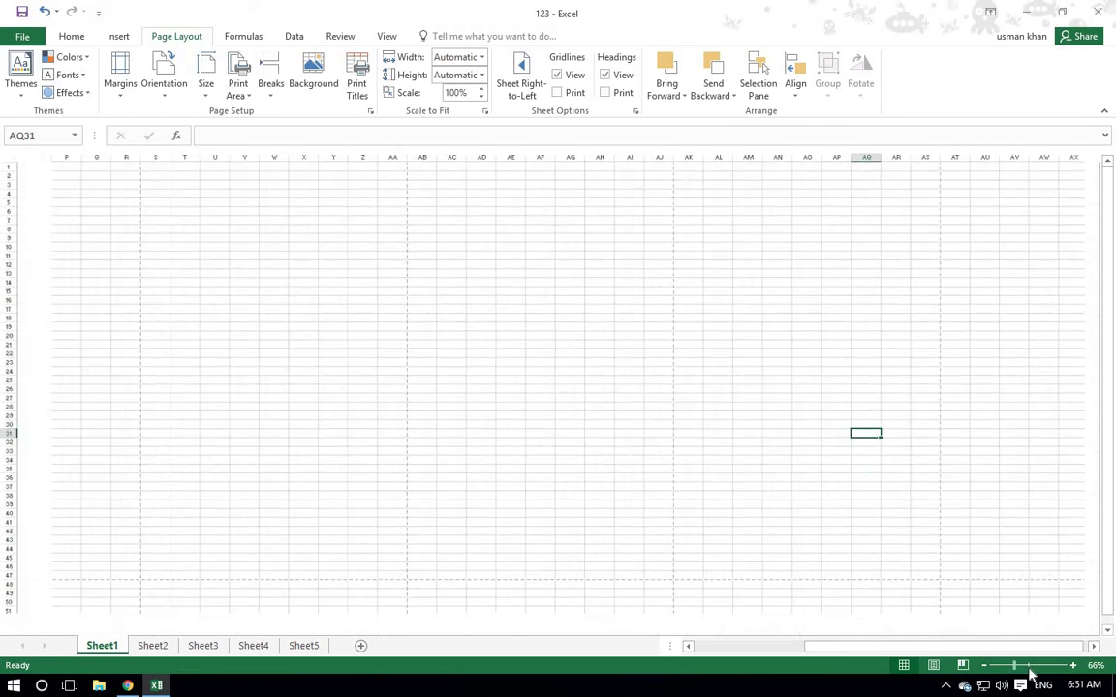
pyautogui.click(1029, 667)
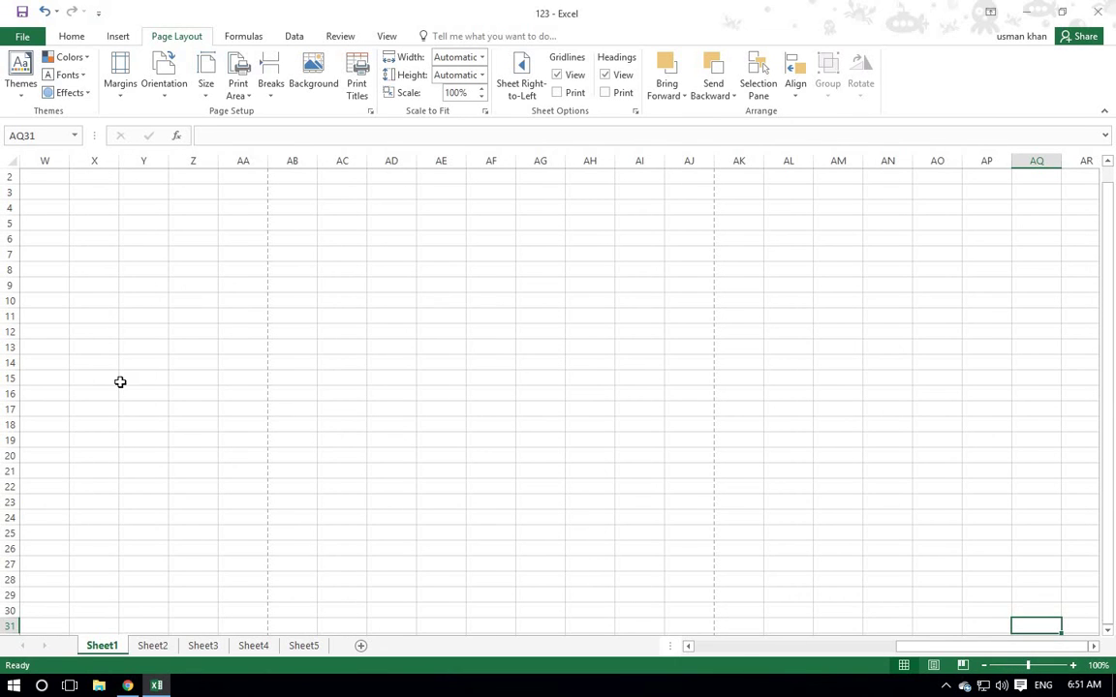
pyautogui.moveTo(940, 645); pyautogui.dragTo(720, 647)
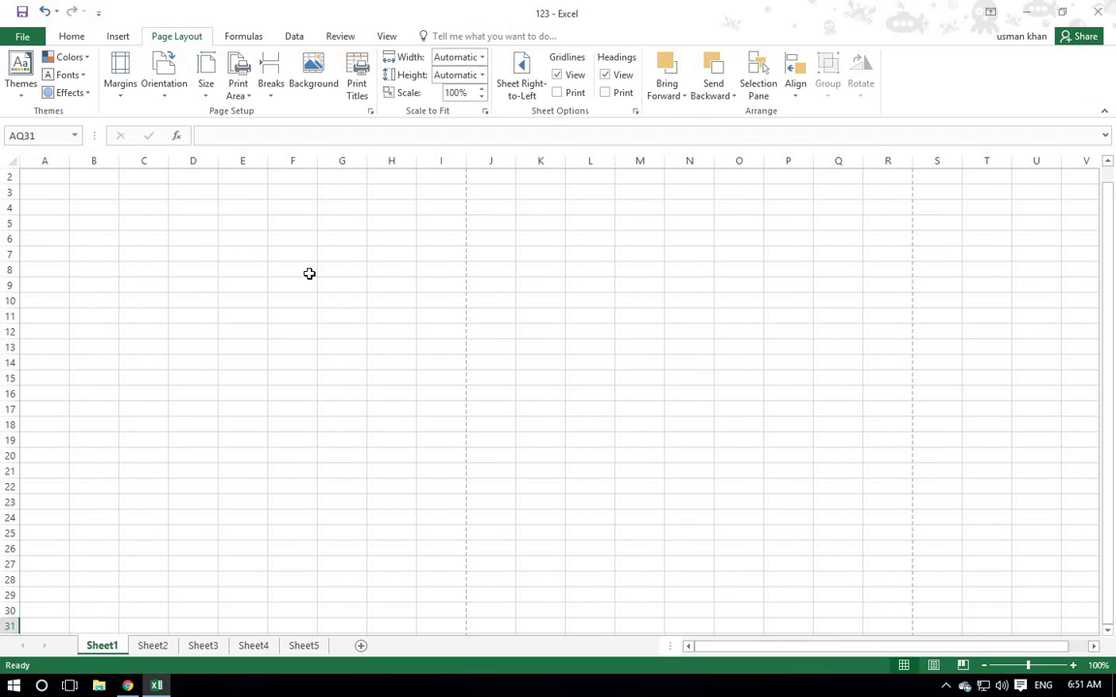